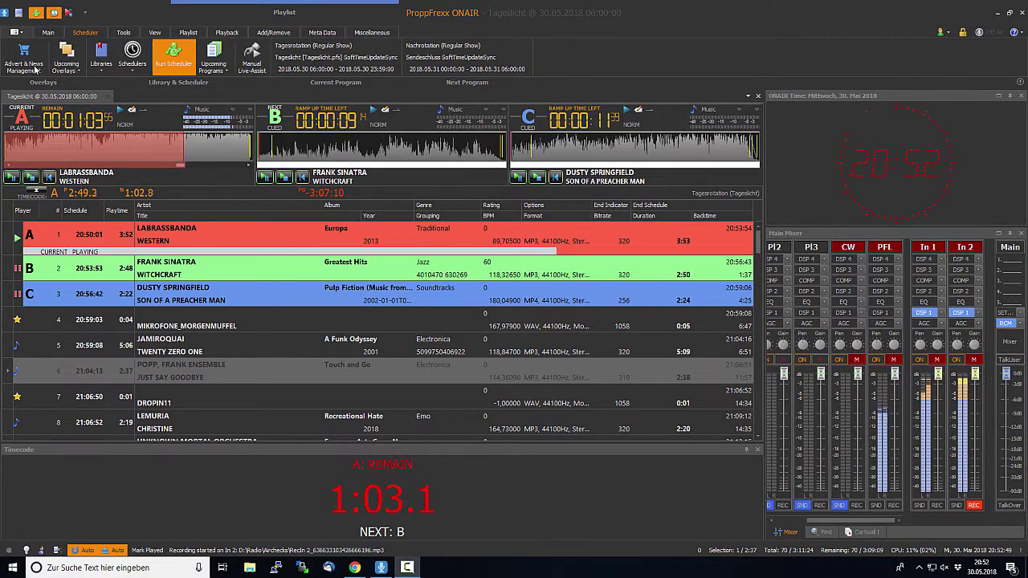
- In ProppFrexx Advertising & News, add a news category named "Nachricht Ganze Stunde" and accept it without audio tracks
click(448, 378)
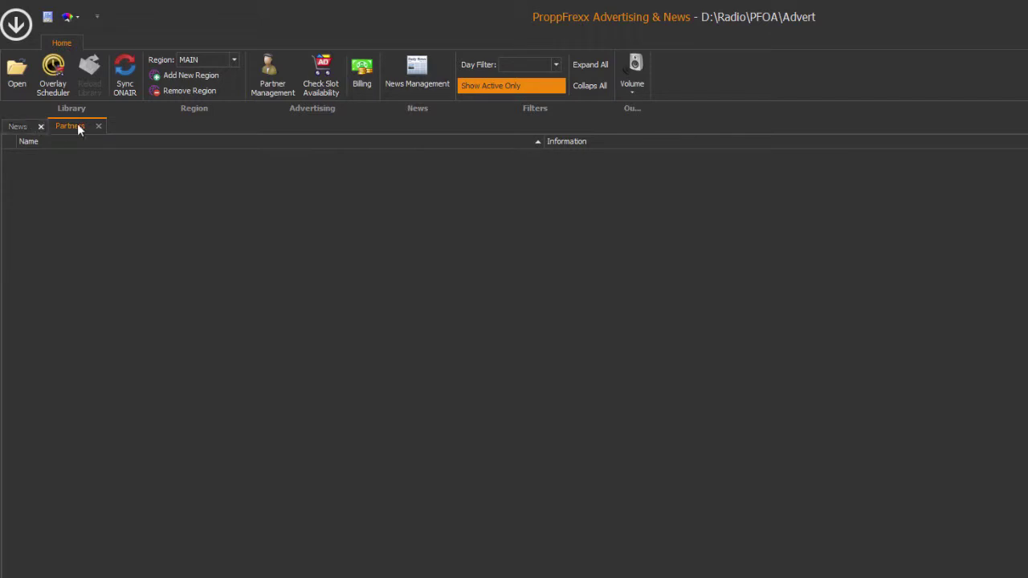
click(19, 126)
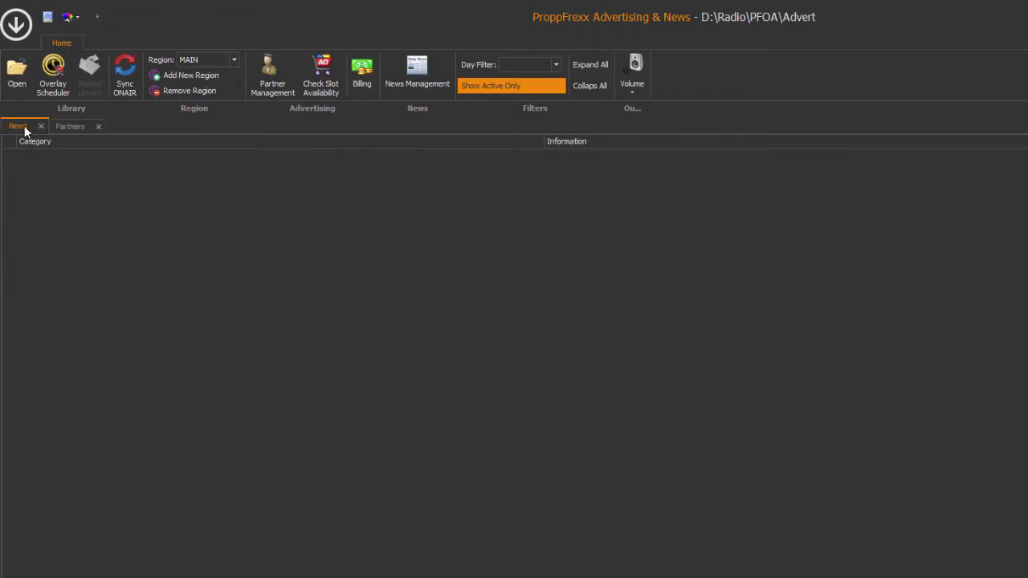
right_click(297, 296)
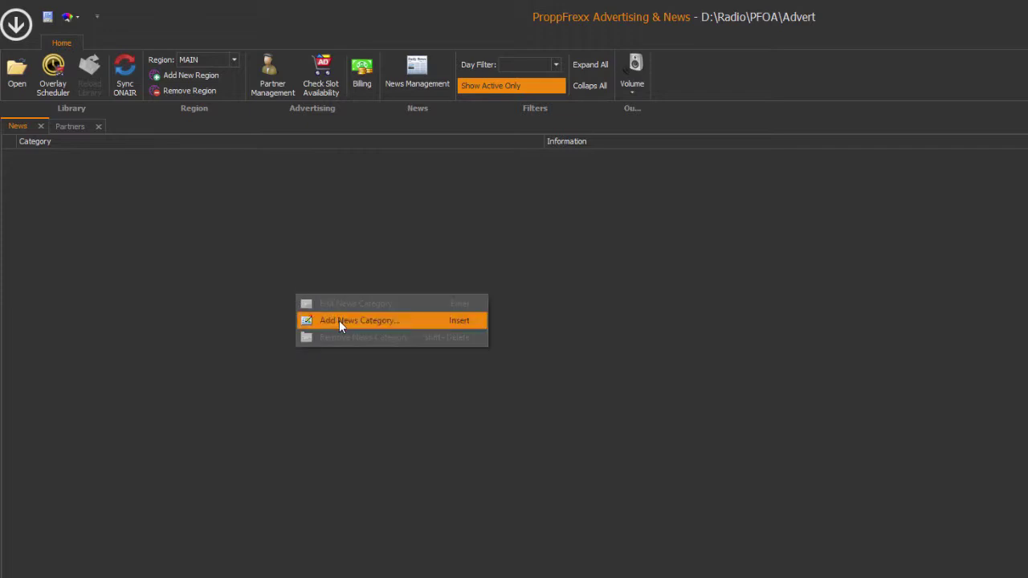
click(339, 321)
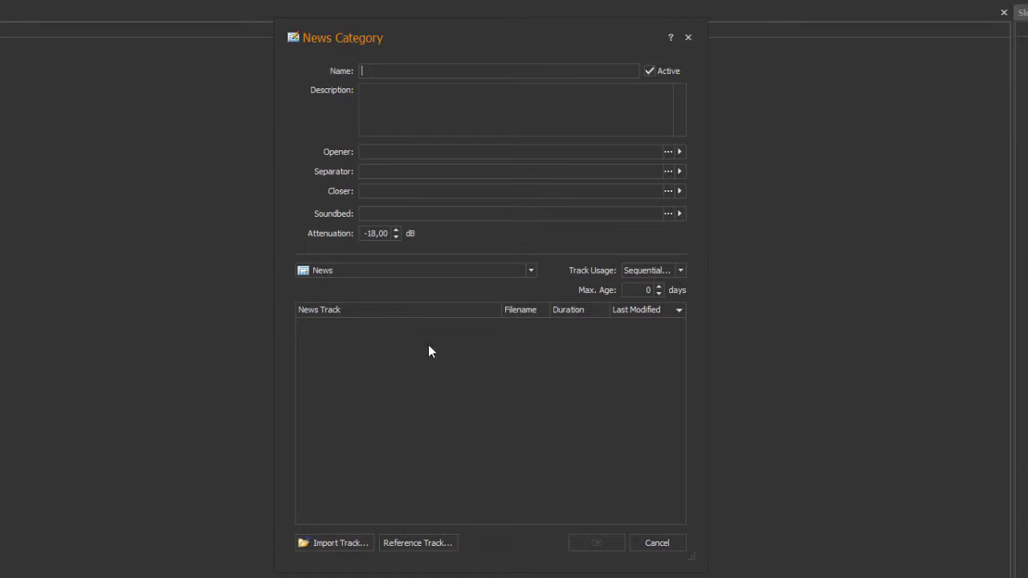
click(679, 271)
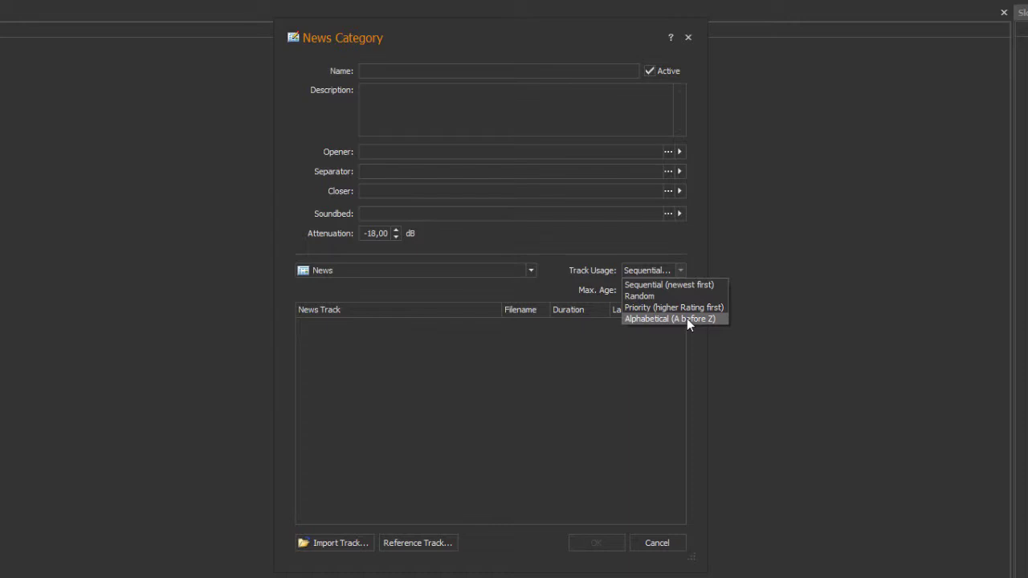
click(566, 413)
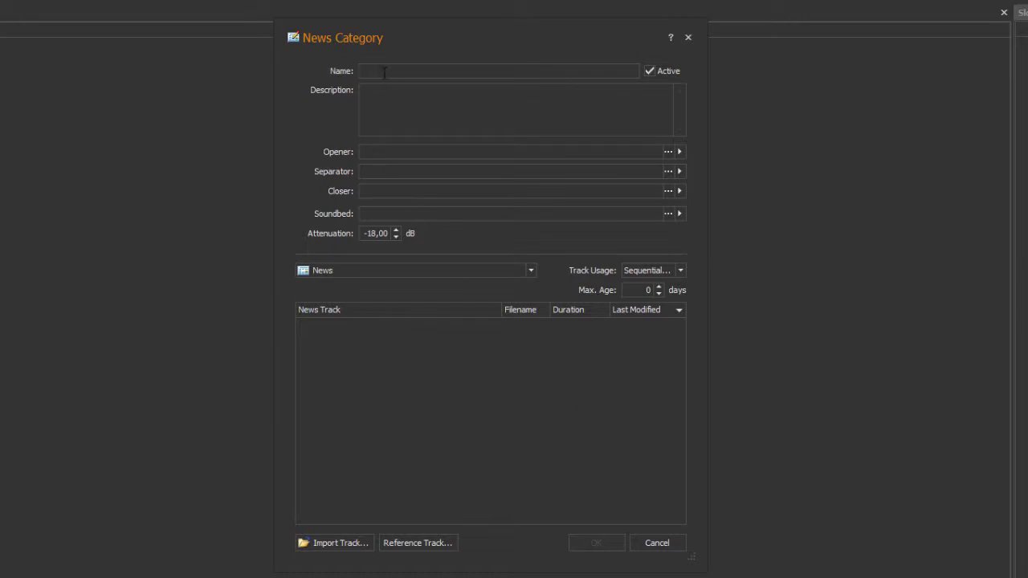
text(Nachricht)
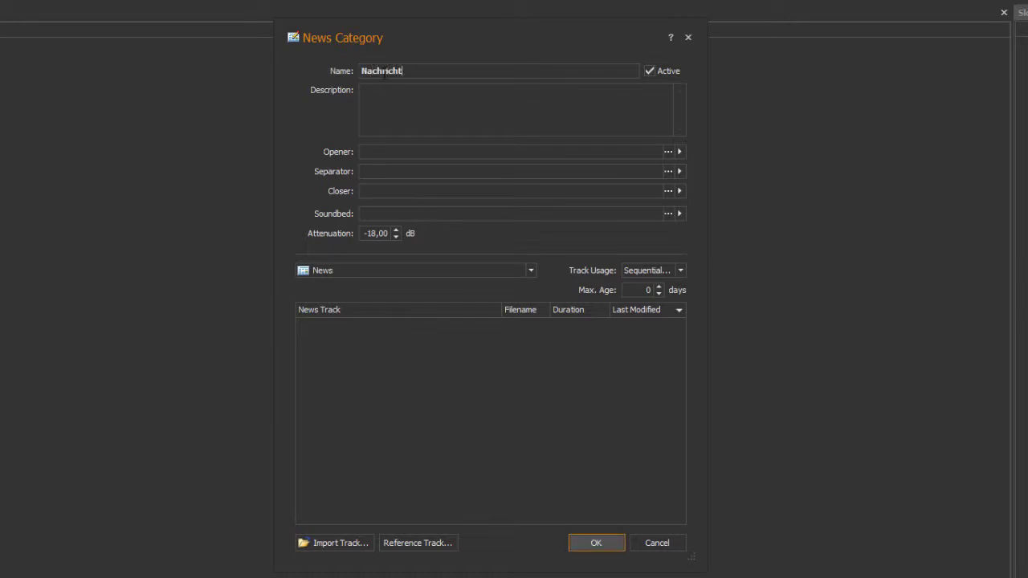
text( Ganze Stunde)
click(594, 543)
click(455, 323)
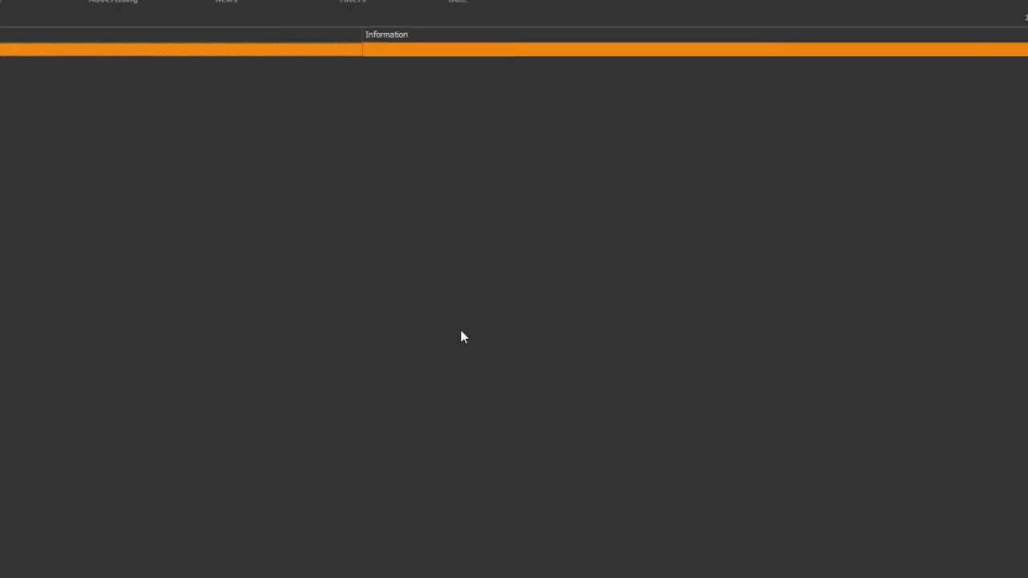
- Add another news category and name it "Nachrichten Ganz Wetter"
right_click(87, 202)
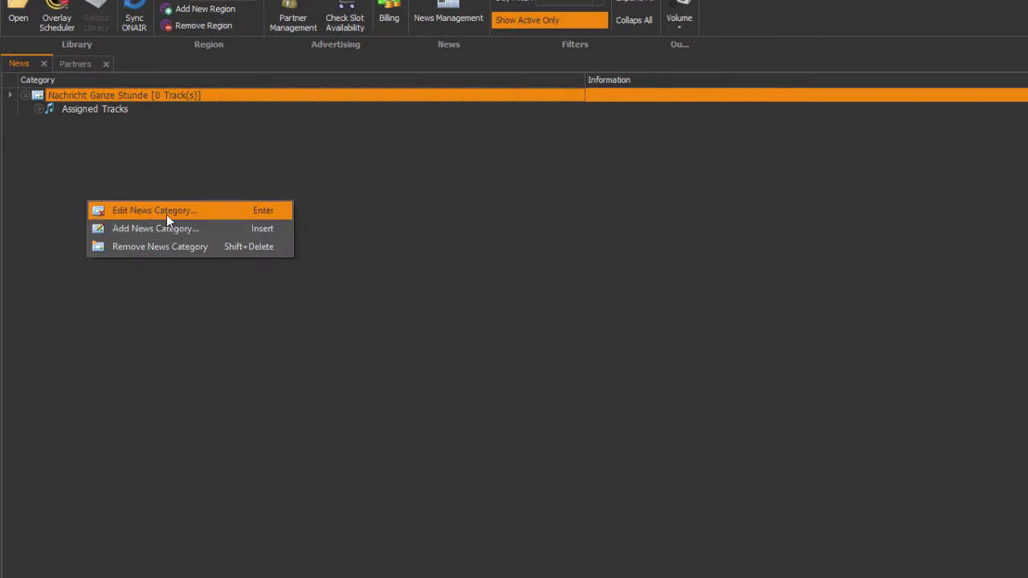
click(168, 232)
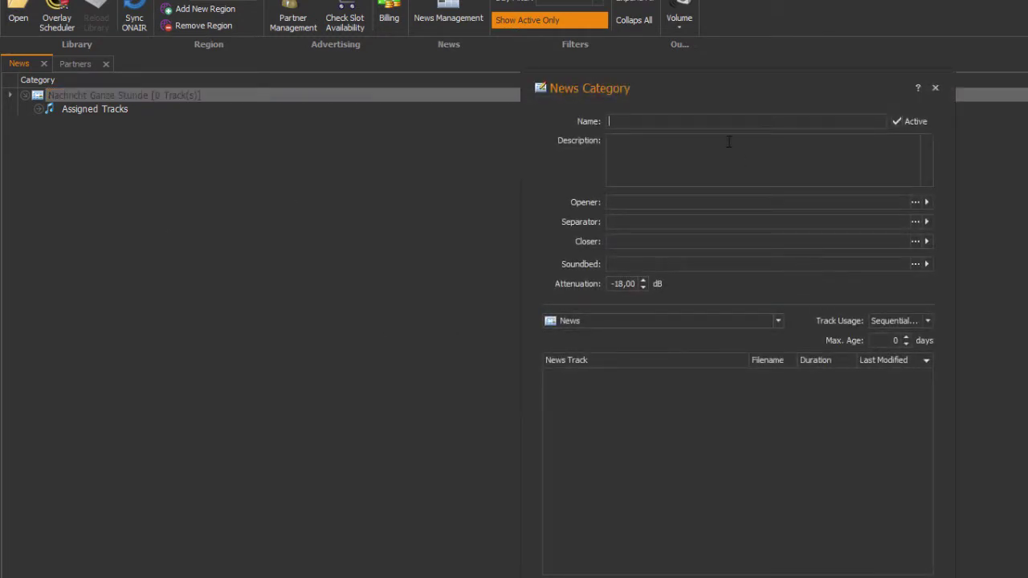
text(Nachic)
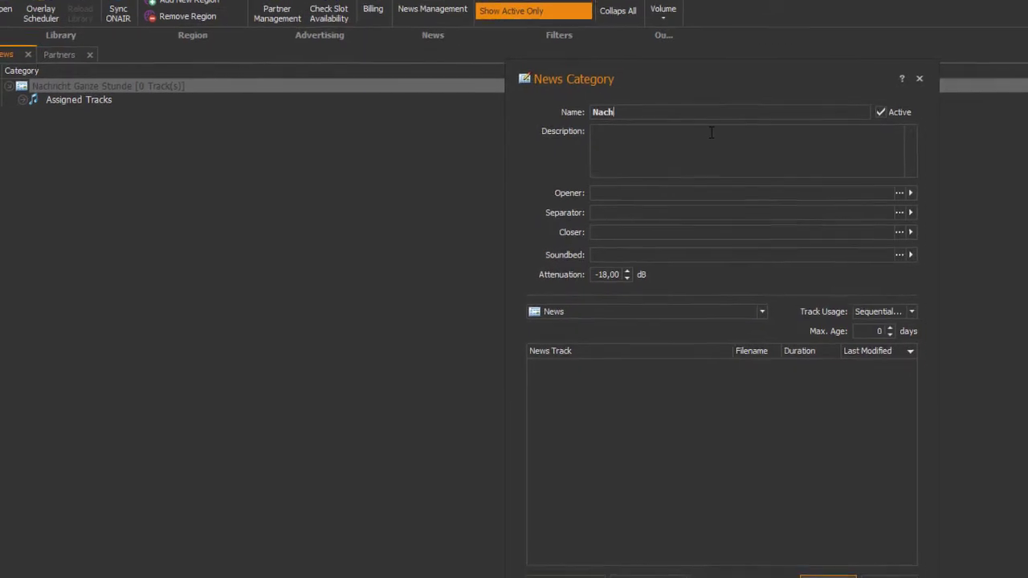
key(BackSpace)
key(BackSpace)
text(richten )
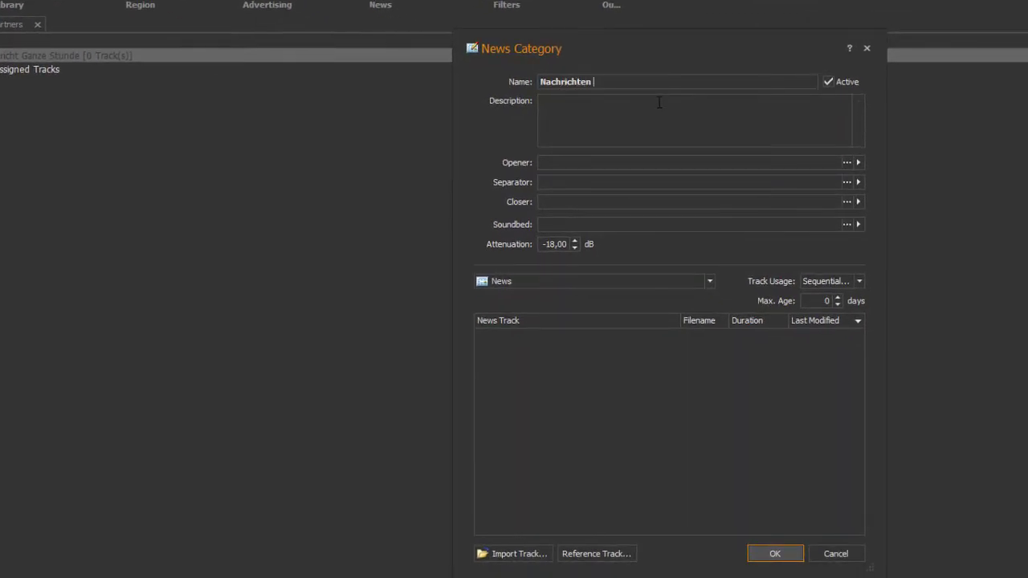
text(Ganz Wetter)
- Check the media types available for the category, keep News, and save it without audio tracks
click(712, 282)
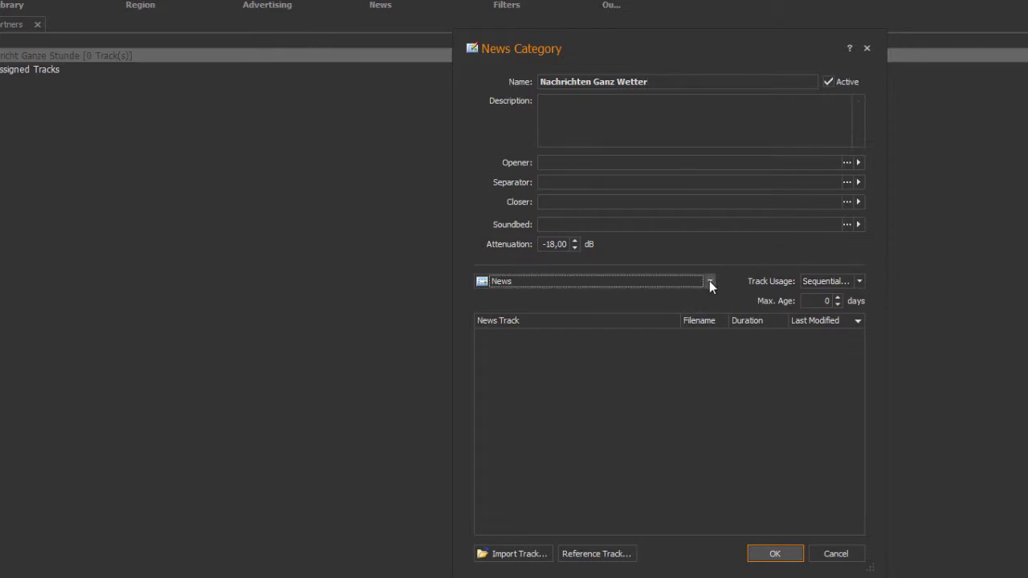
click(710, 281)
mouse_move(707, 339)
mouse_down()
mouse_move(713, 378)
mouse_move(712, 313)
mouse_move(714, 330)
mouse_up()
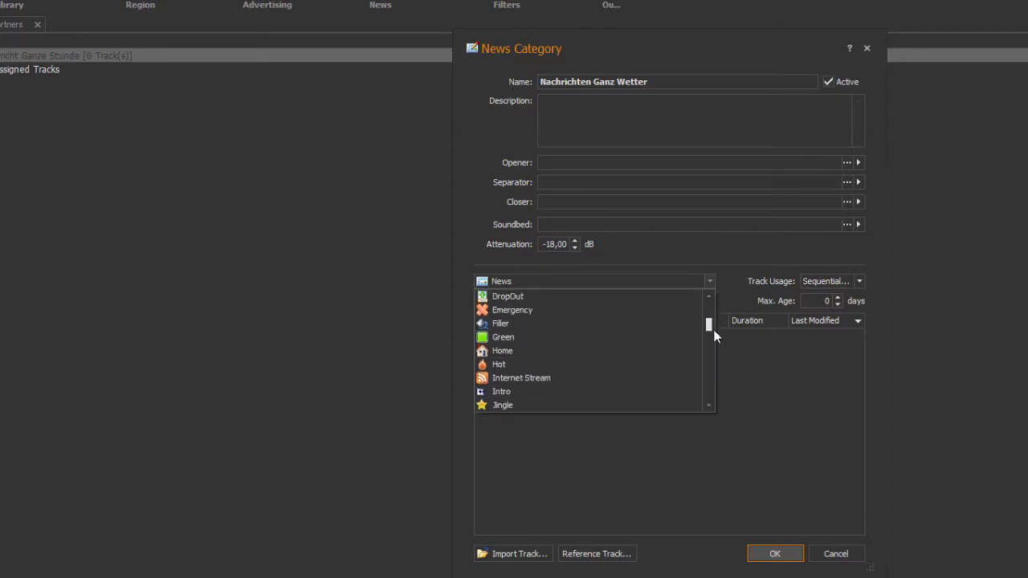
click(712, 282)
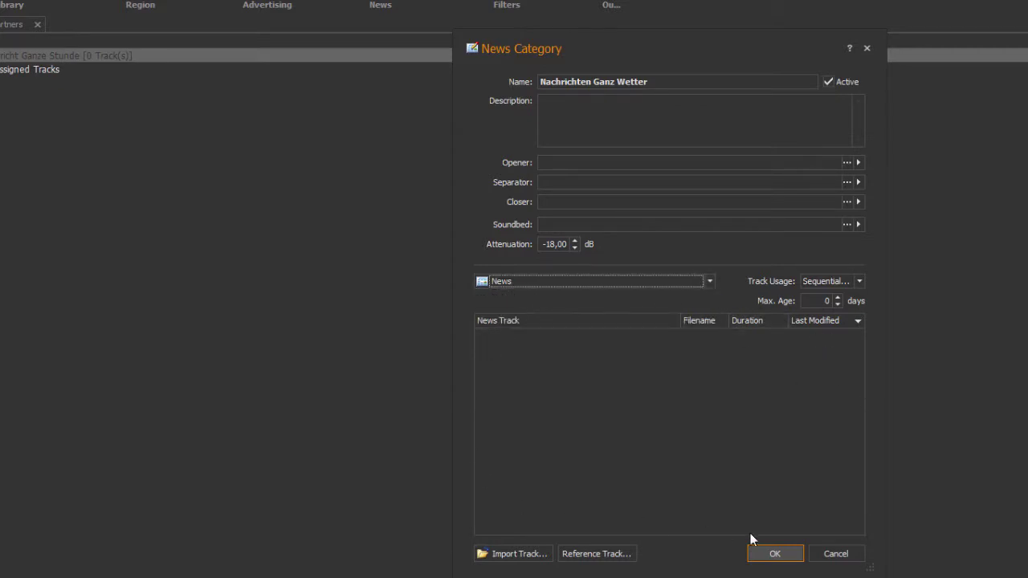
click(774, 553)
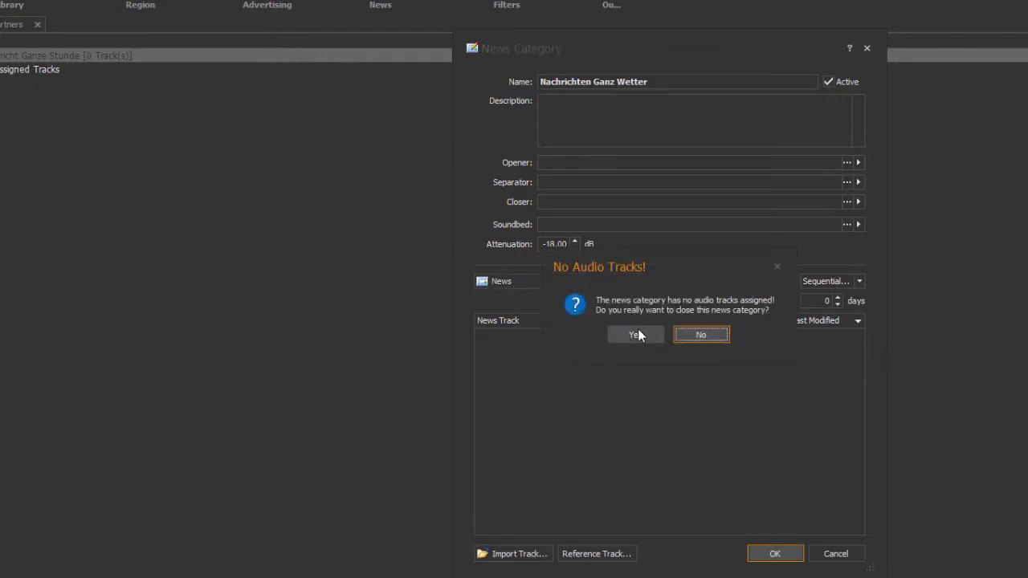
click(637, 333)
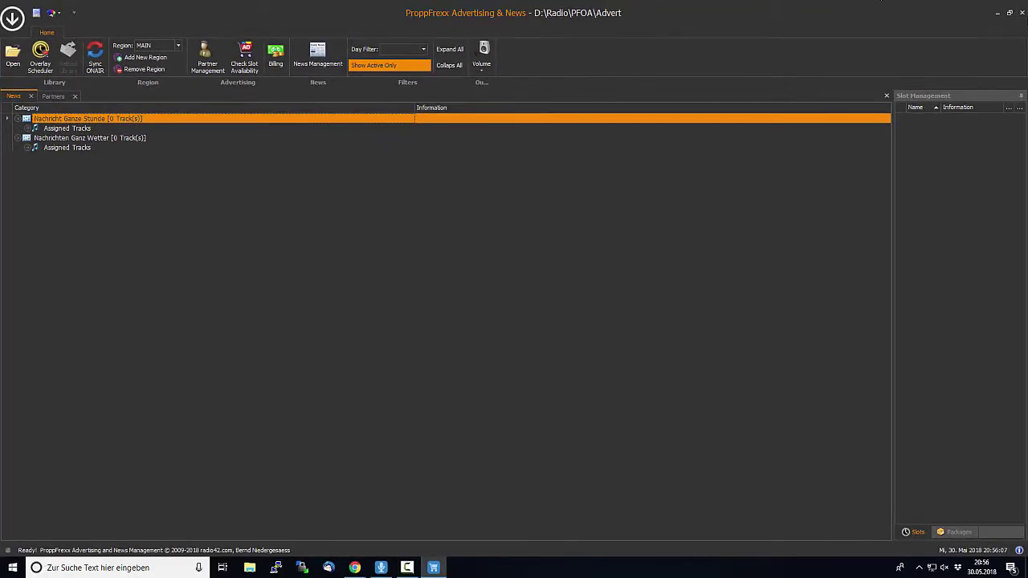
- Close Advertising & News and reload the advertising and overlay data in ProppFrexx ONAIR
click(1023, 13)
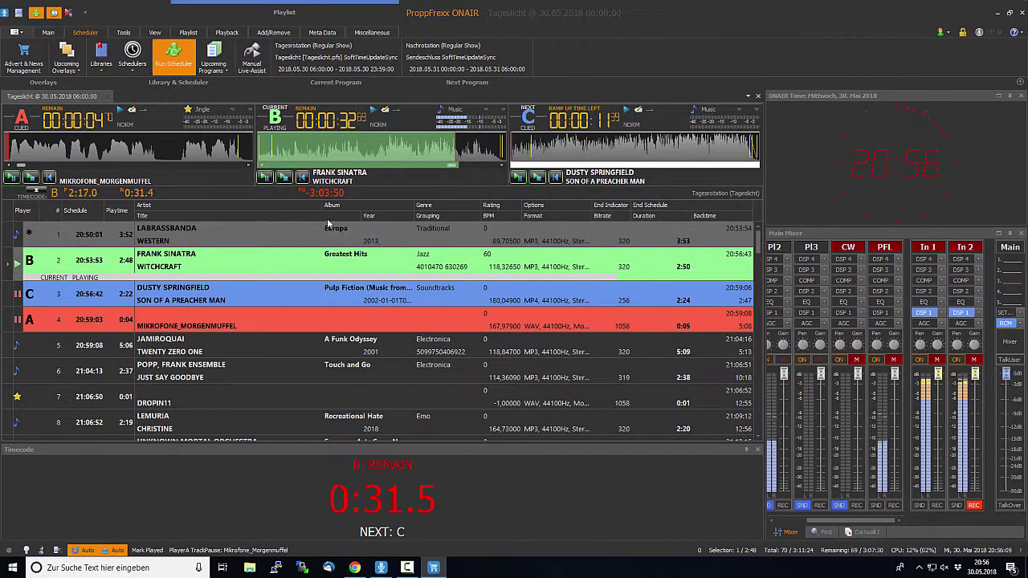
click(129, 64)
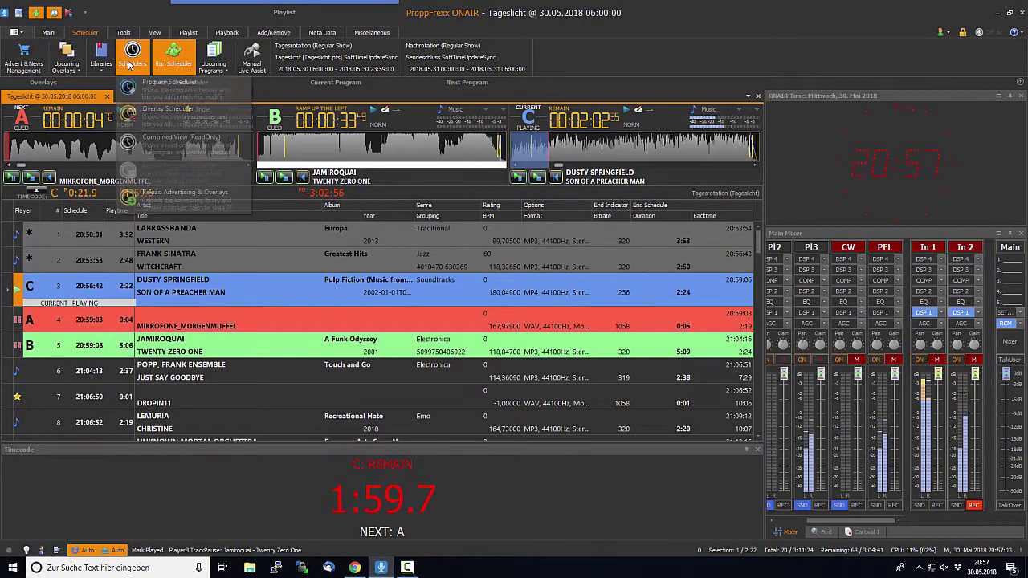
click(180, 205)
click(490, 301)
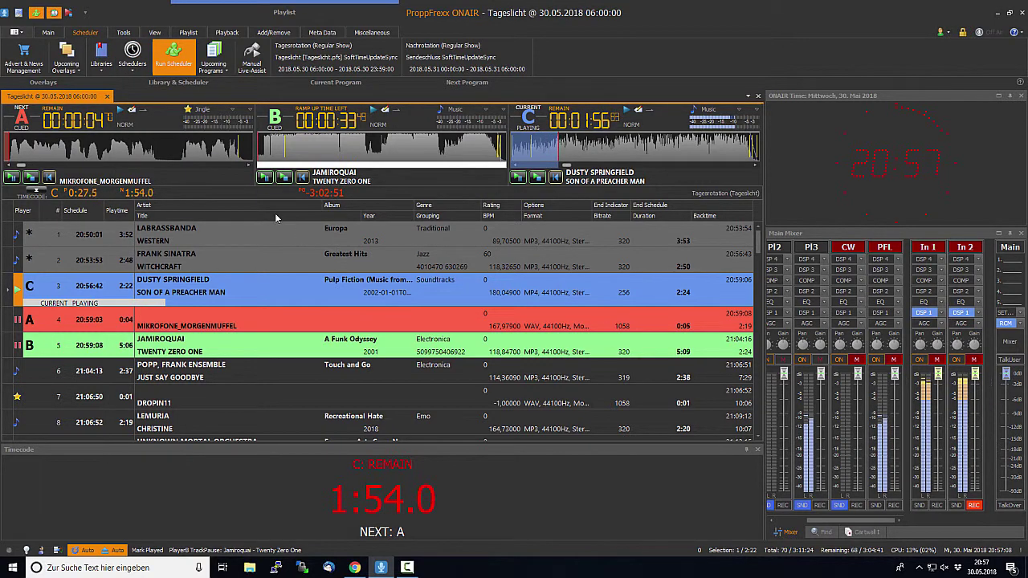
- Open the Overlay Scheduler and start a new recurring overlay on Wednesday, 30 May
click(133, 55)
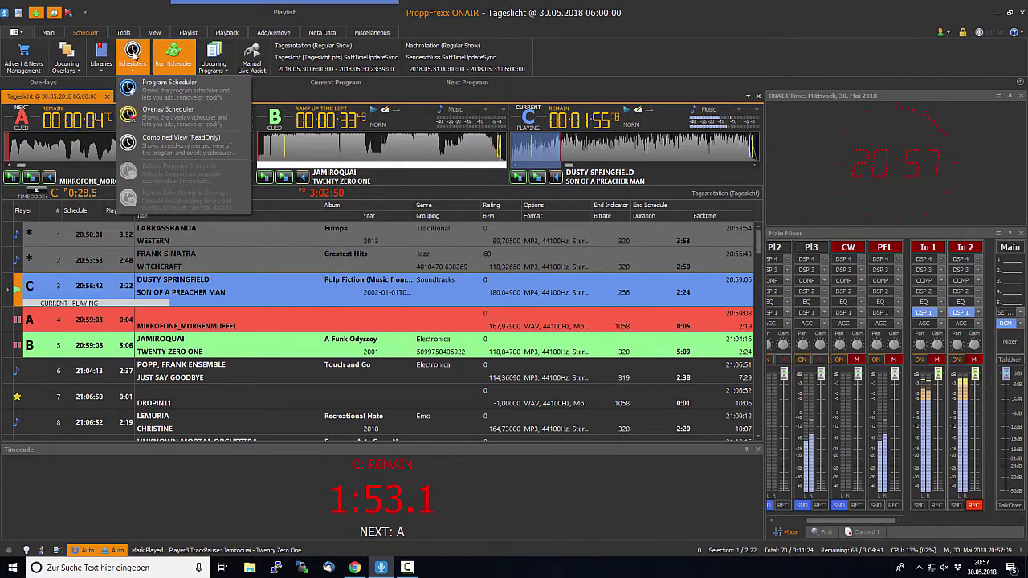
click(164, 117)
scroll(318, 294, up, 10)
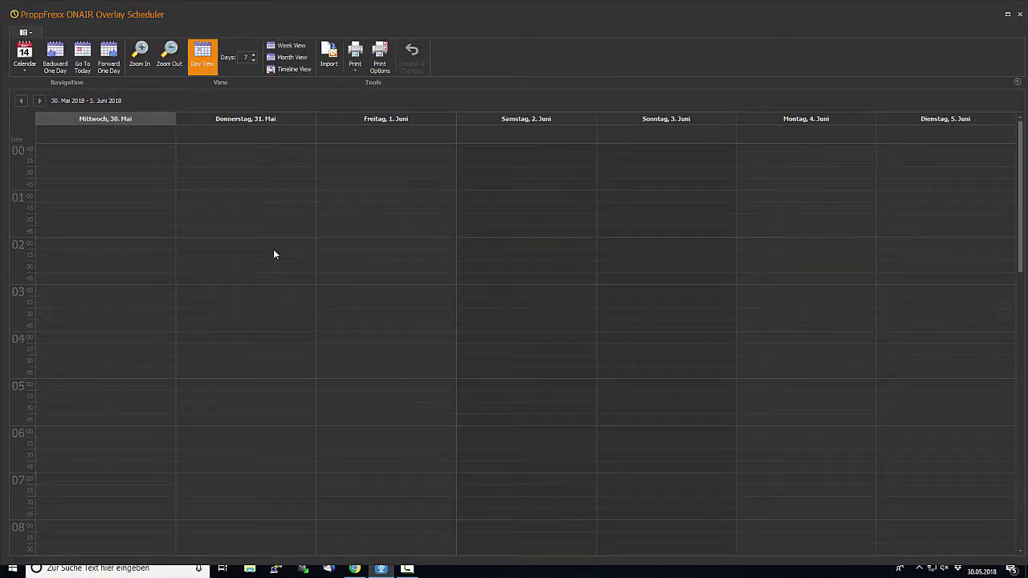
right_click(99, 147)
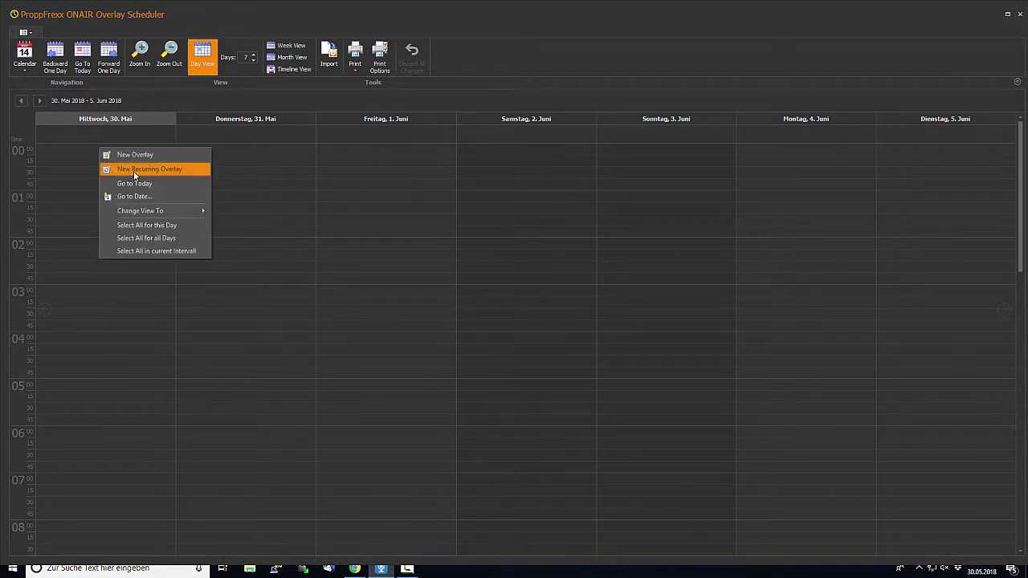
click(134, 169)
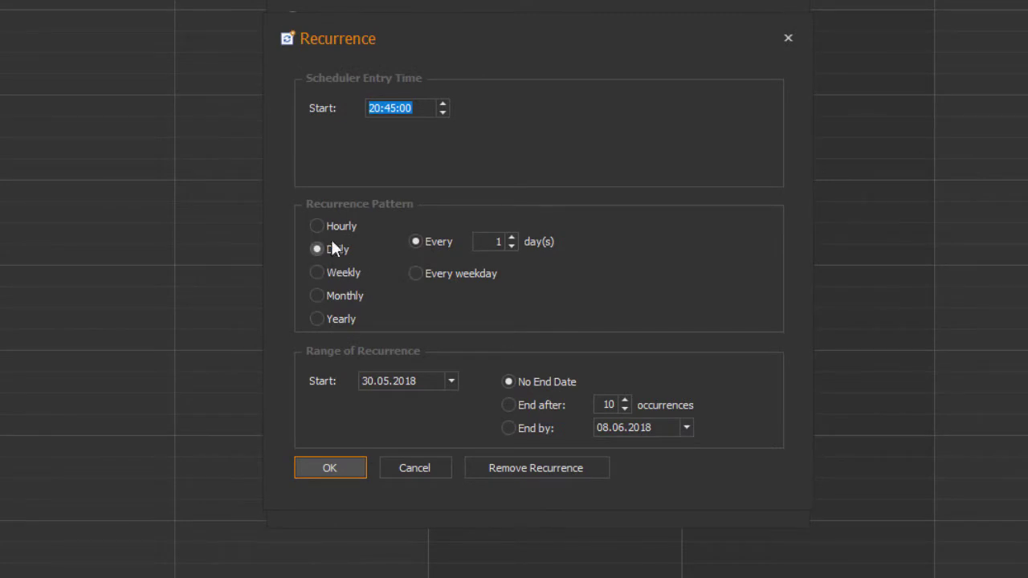
- Set the overlay's recurrence to hourly with a start time of 00:00:00 and accept it
click(330, 225)
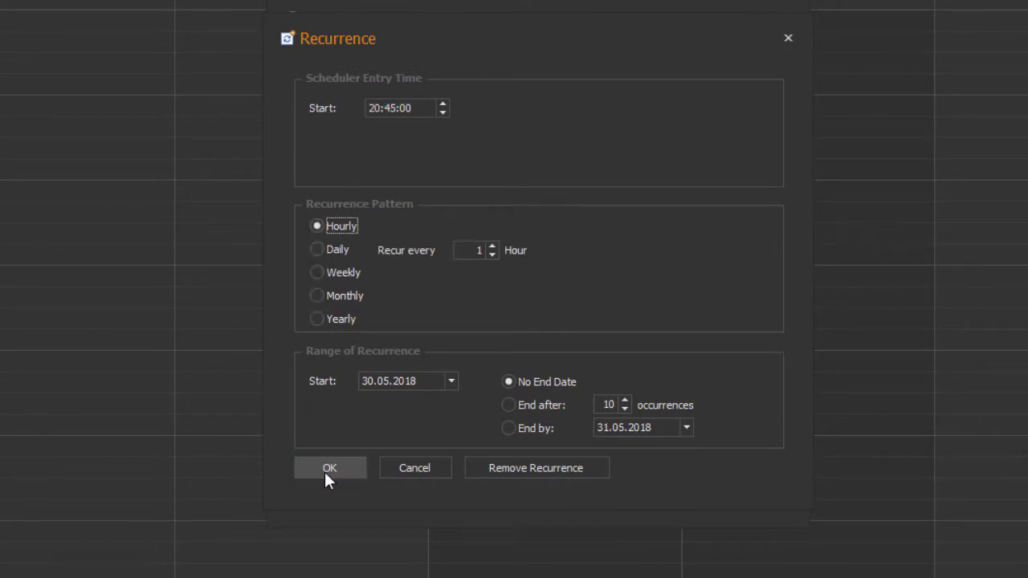
click(373, 108)
text(0)
click(391, 108)
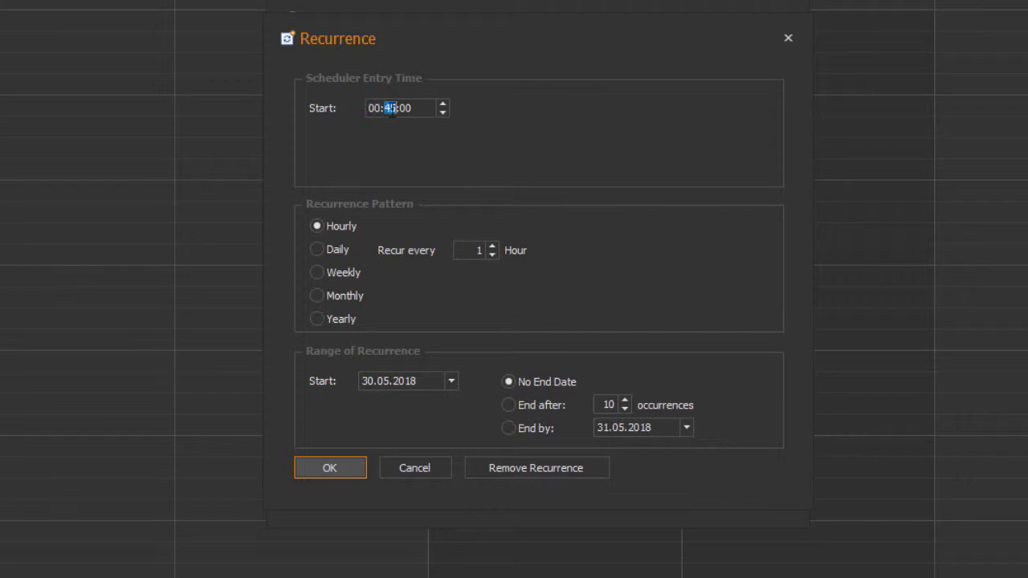
text(00)
click(333, 468)
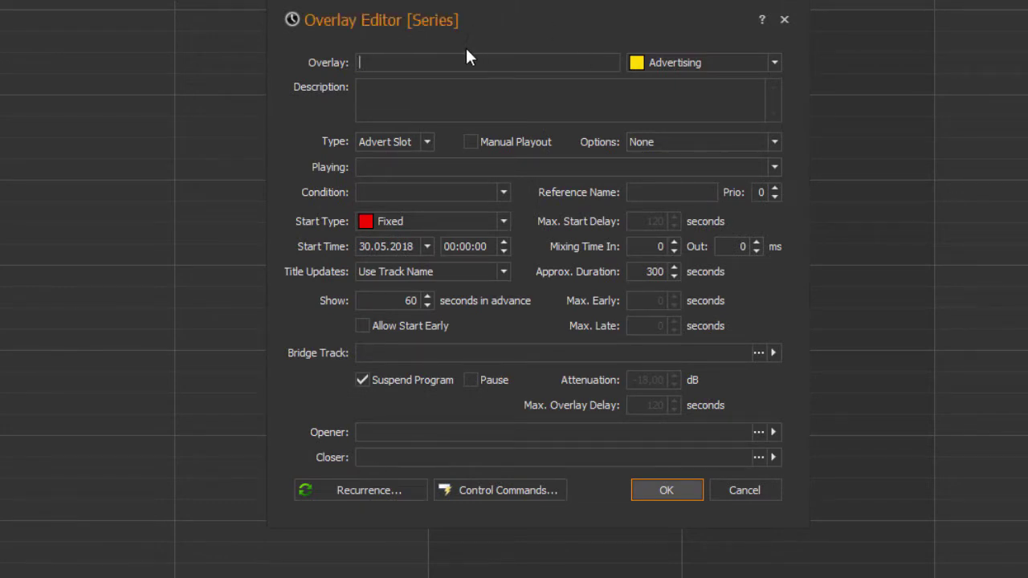
- Name the overlay "Nachrichten Ganz", set its category and type to News, and have it play "Nachricht Ganze Stunde"
text(Nachrichten Ganz)
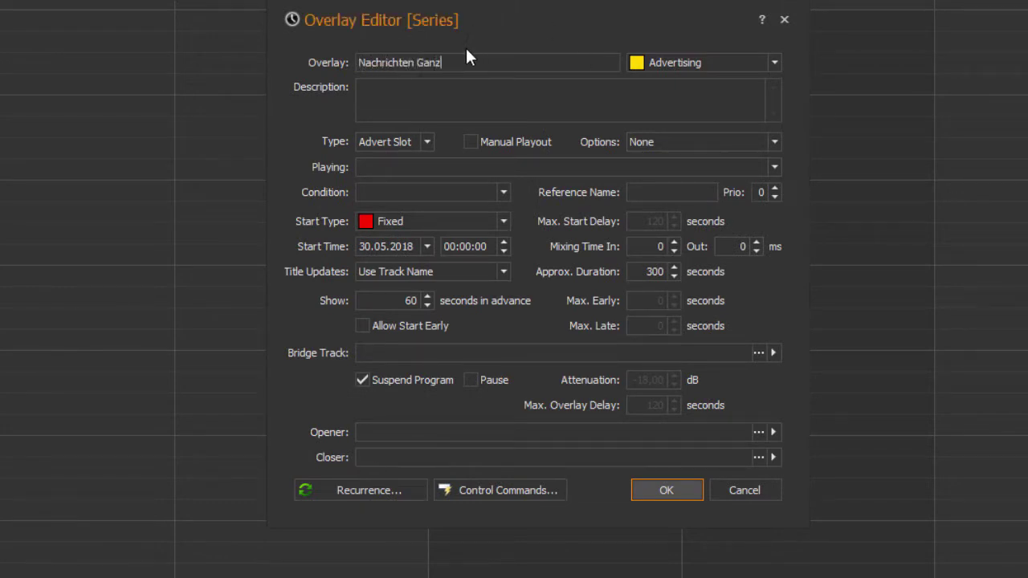
click(663, 63)
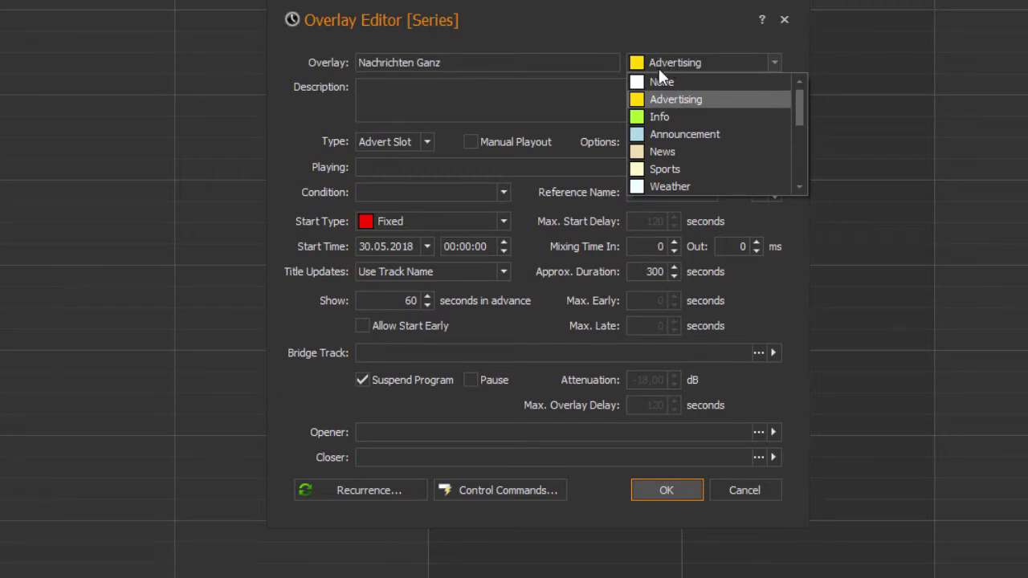
click(679, 149)
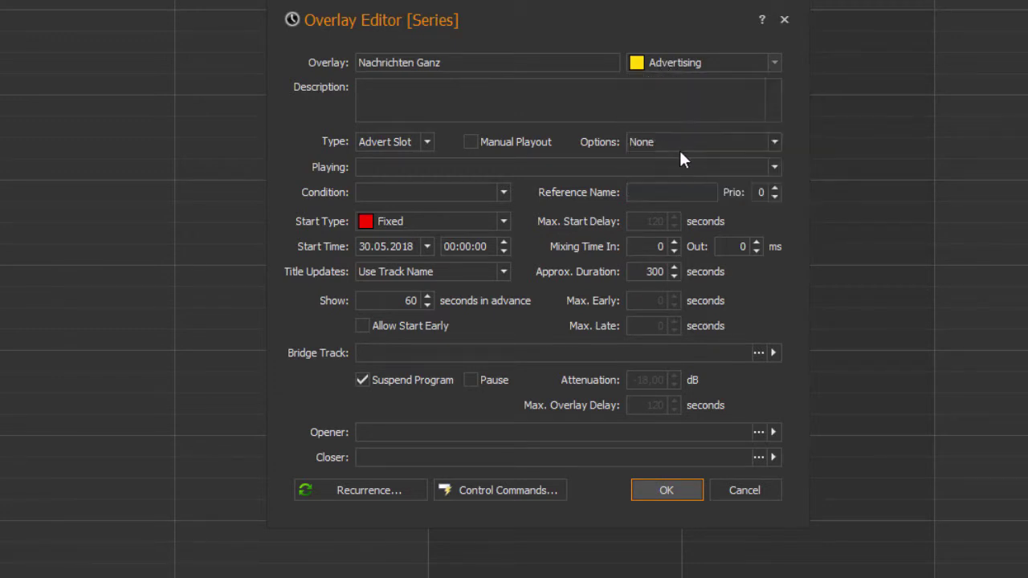
click(428, 142)
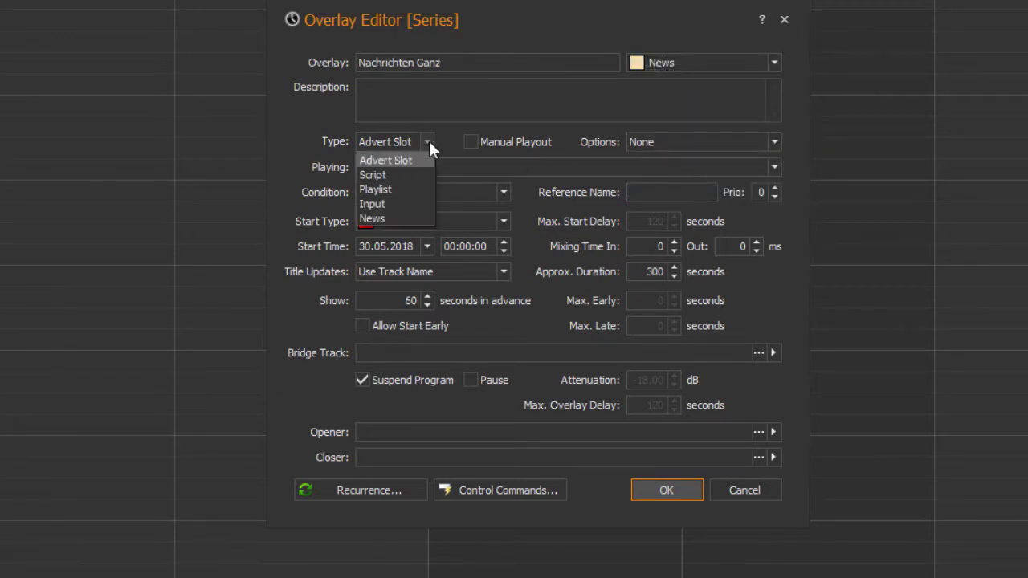
click(400, 219)
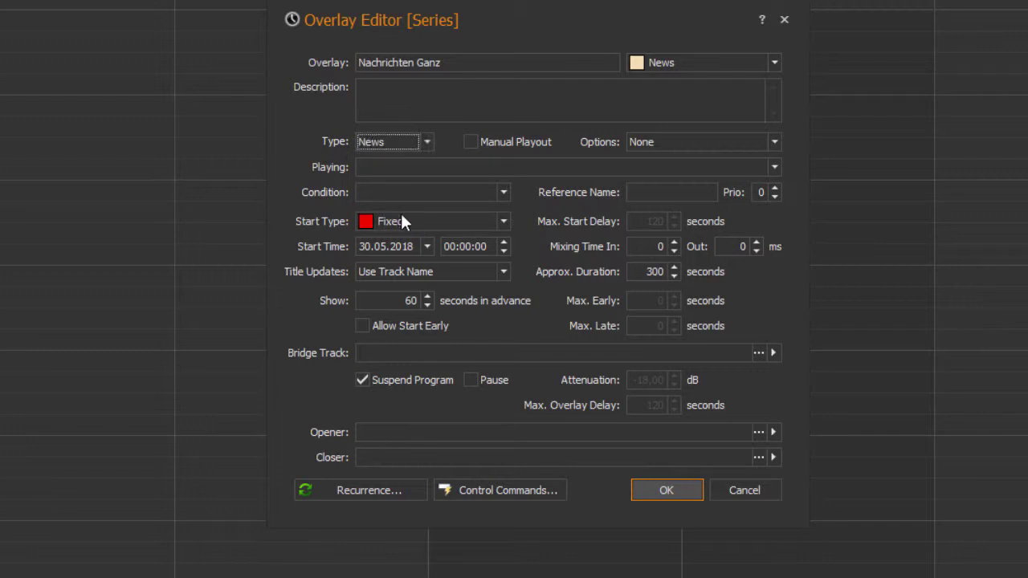
click(774, 166)
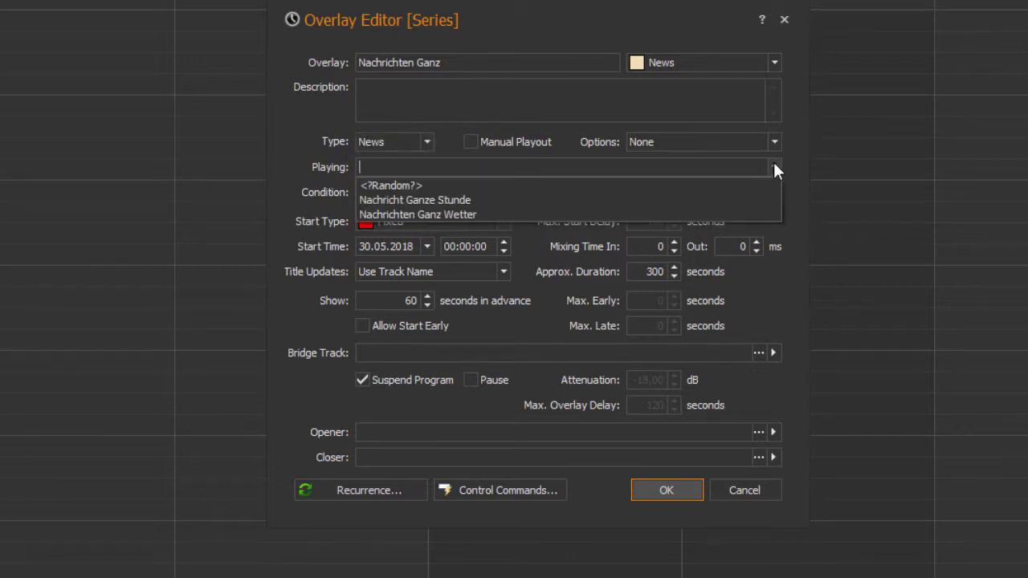
click(459, 201)
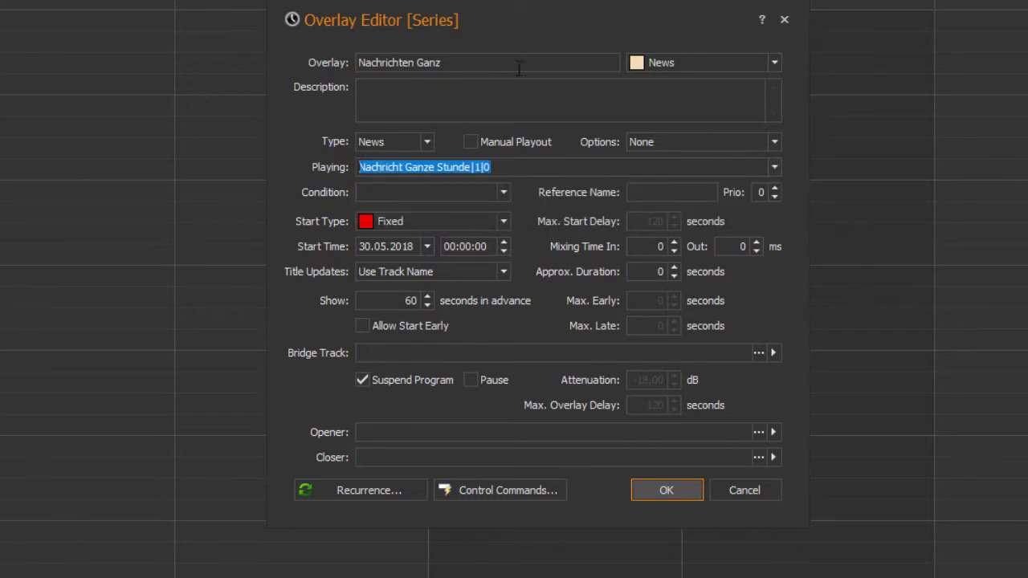
- Enable the overlay options AllowEditing, AllowDelay, AllowCancel, AllowModeratorChanges and ForceUsageNeverSuppress
click(775, 143)
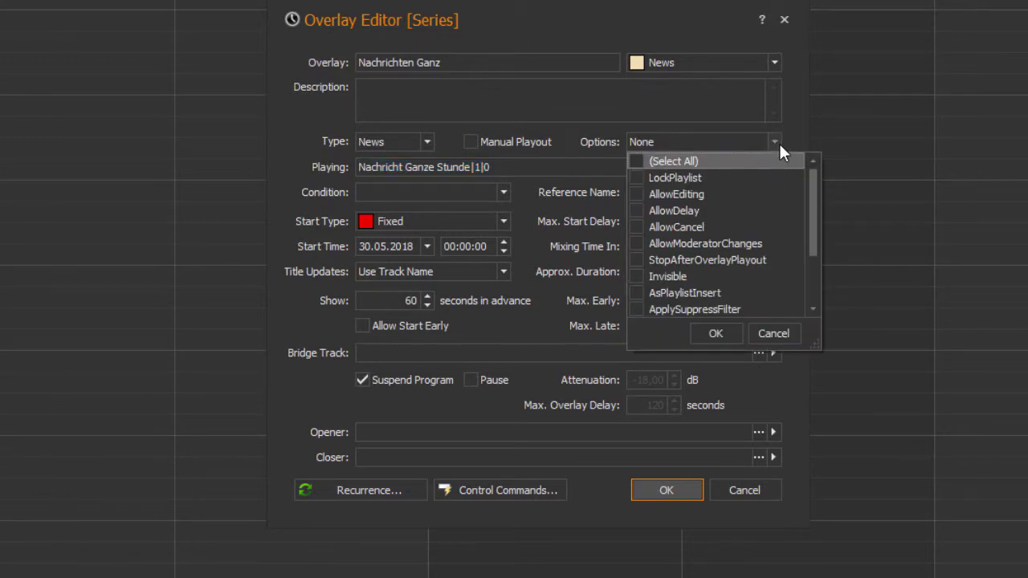
drag(810, 209, 819, 179)
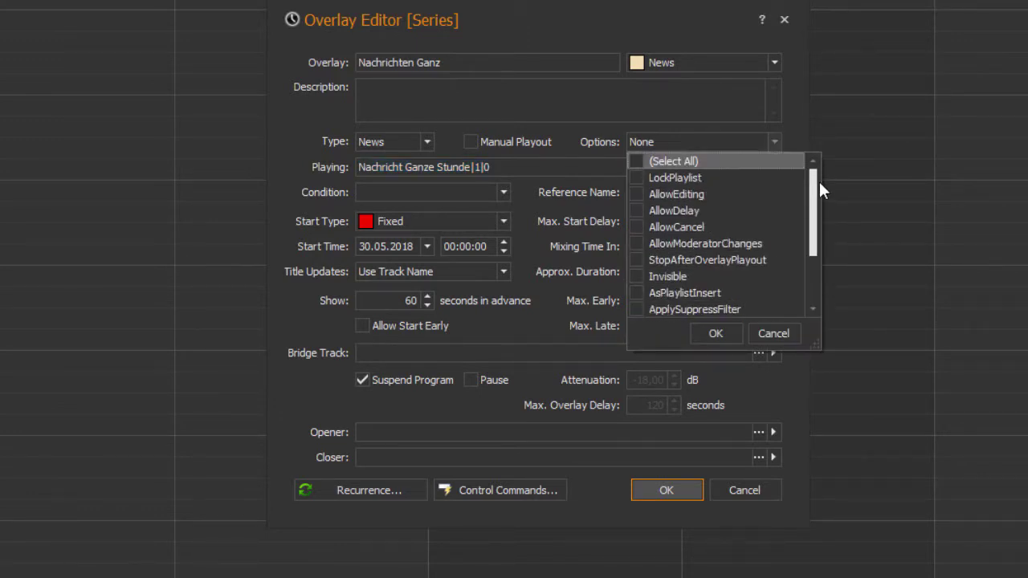
click(634, 209)
click(634, 225)
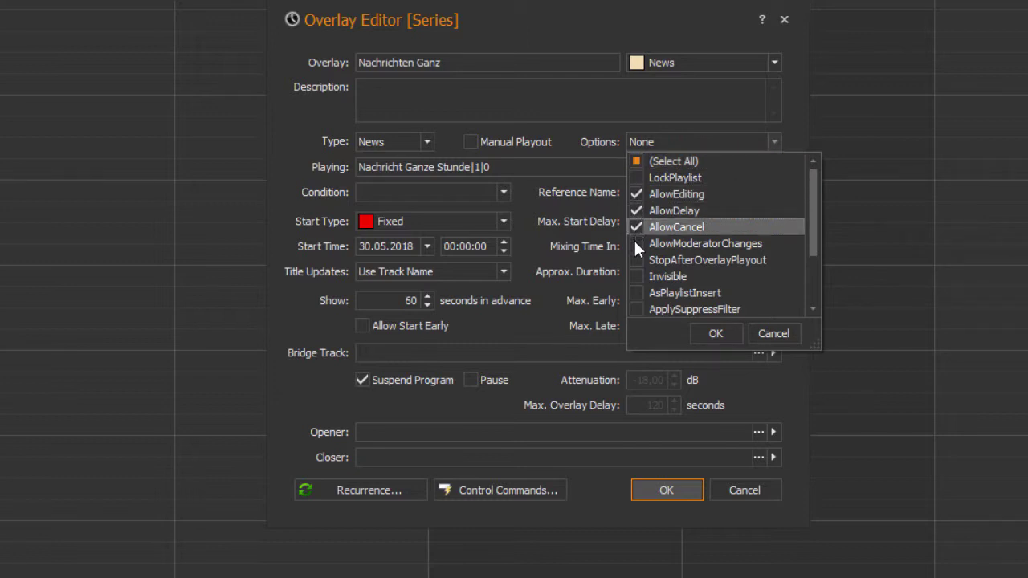
click(633, 241)
drag(812, 228, 810, 291)
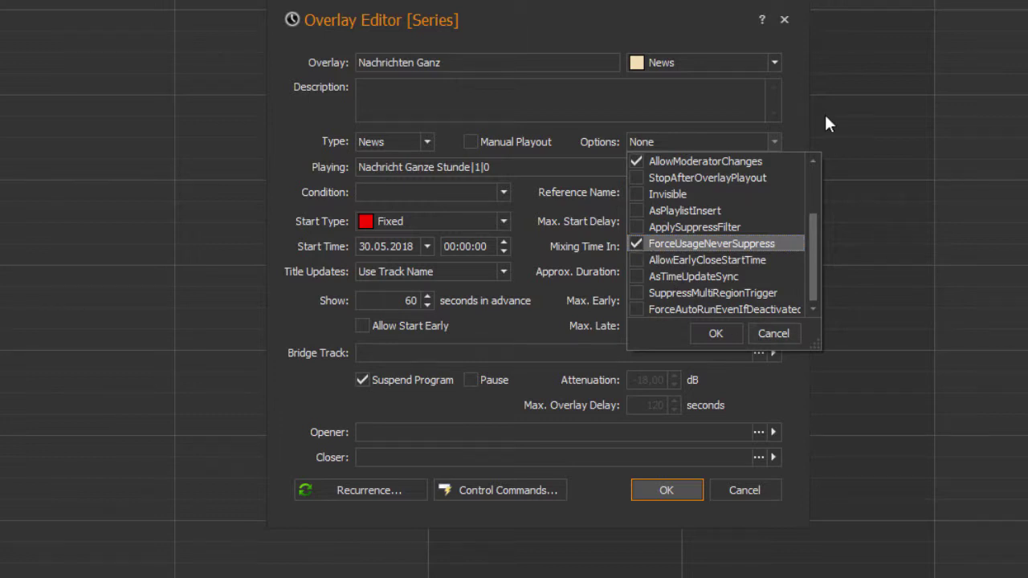
click(718, 334)
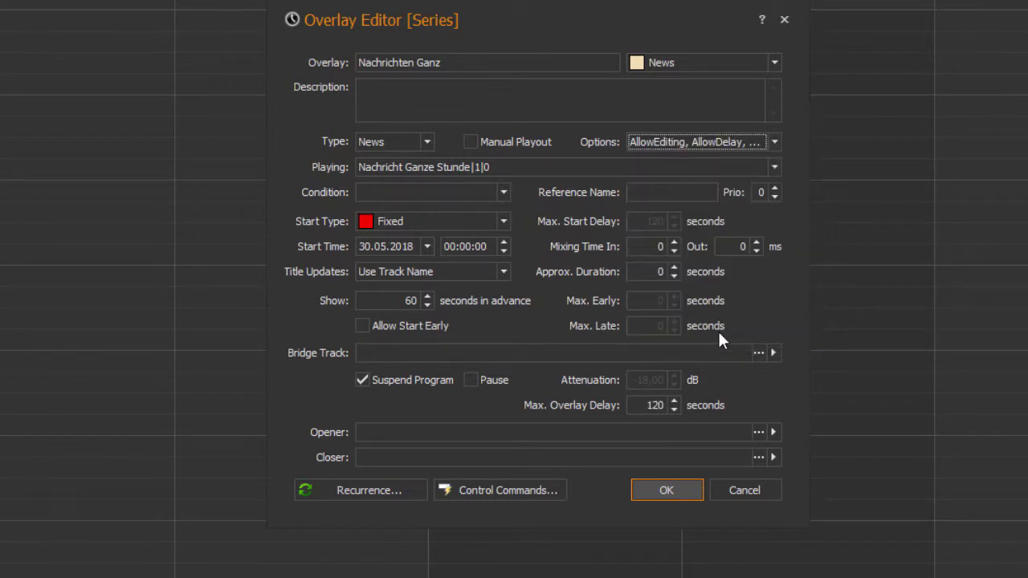
- Set the overlay's start type to Soft with a 30-second maximum start delay, and allow it to start up to 30 seconds early
click(505, 222)
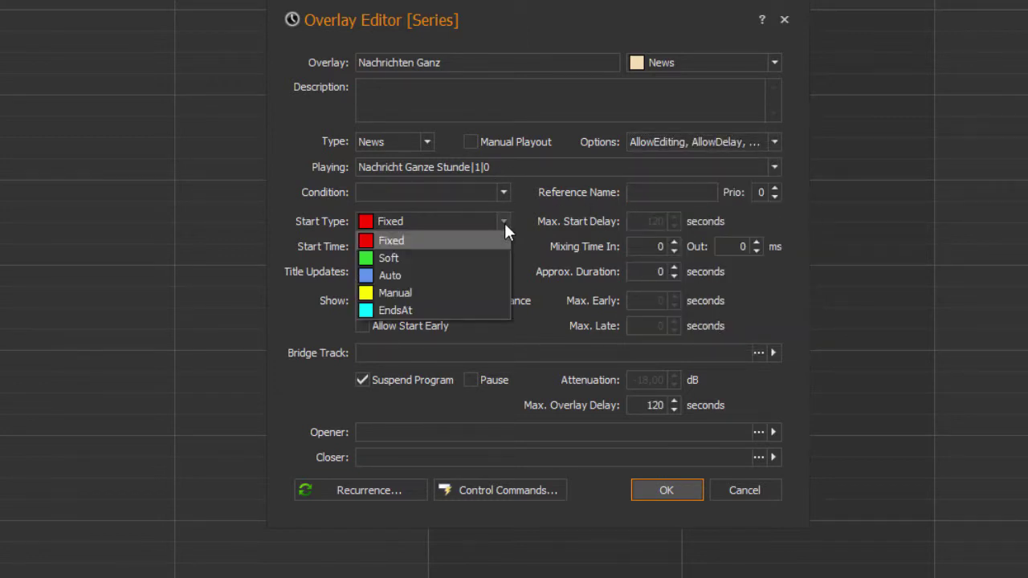
click(421, 258)
click(643, 226)
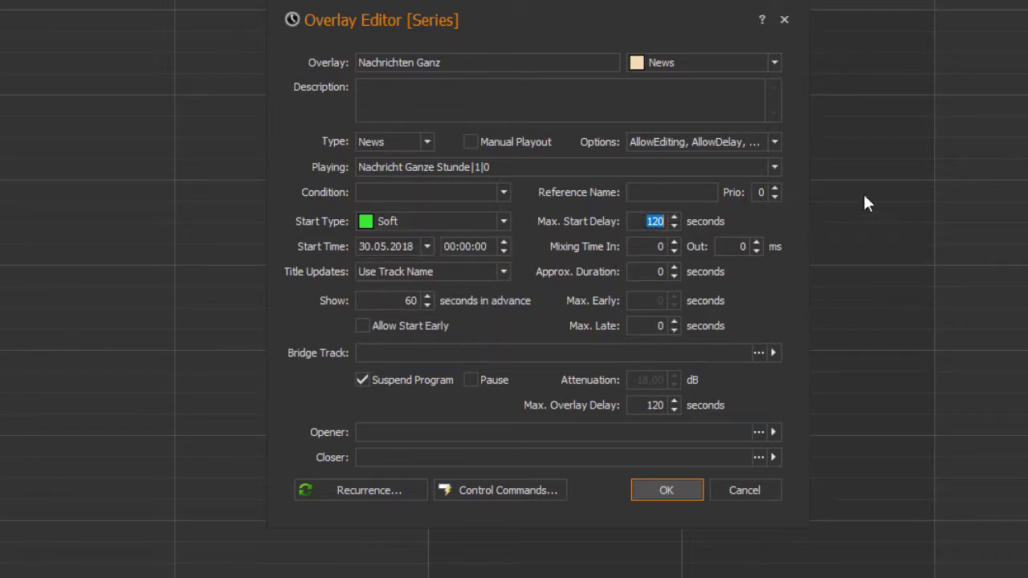
text(30)
click(363, 327)
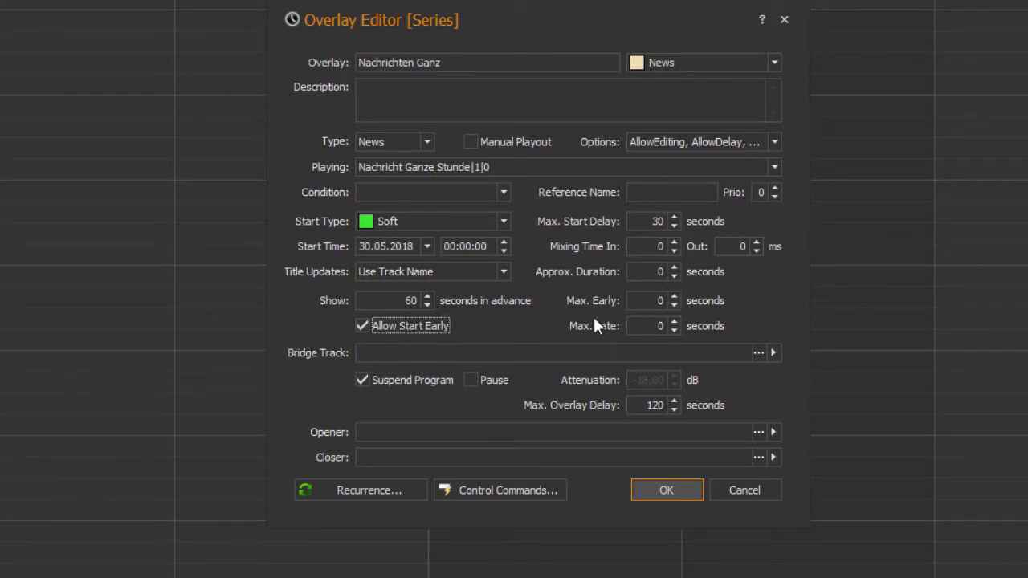
click(652, 301)
text(3)
- Set the overlay's condition to Scheduler Is Running and its title updates to No Title Updates
click(473, 192)
click(504, 193)
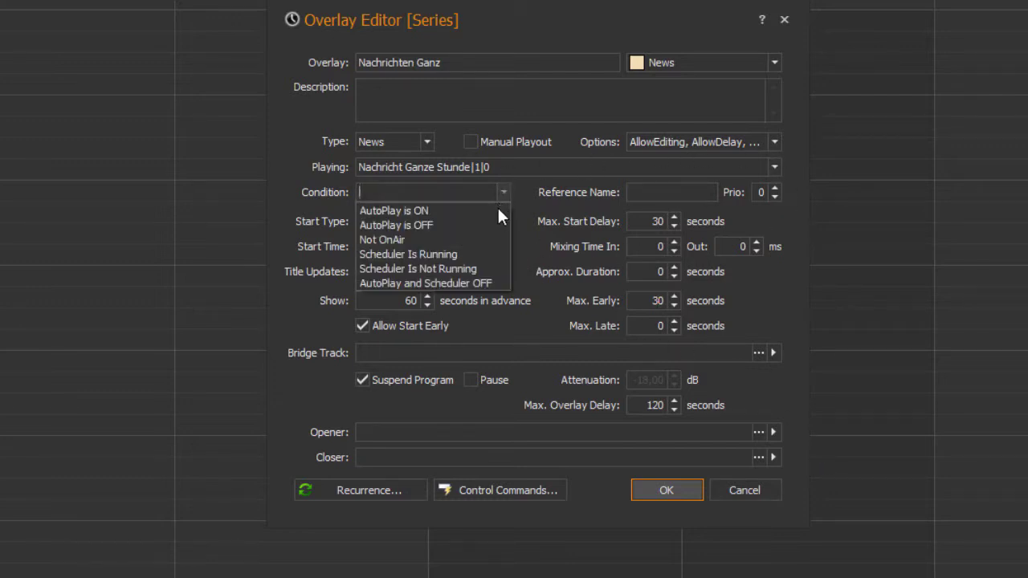
click(446, 254)
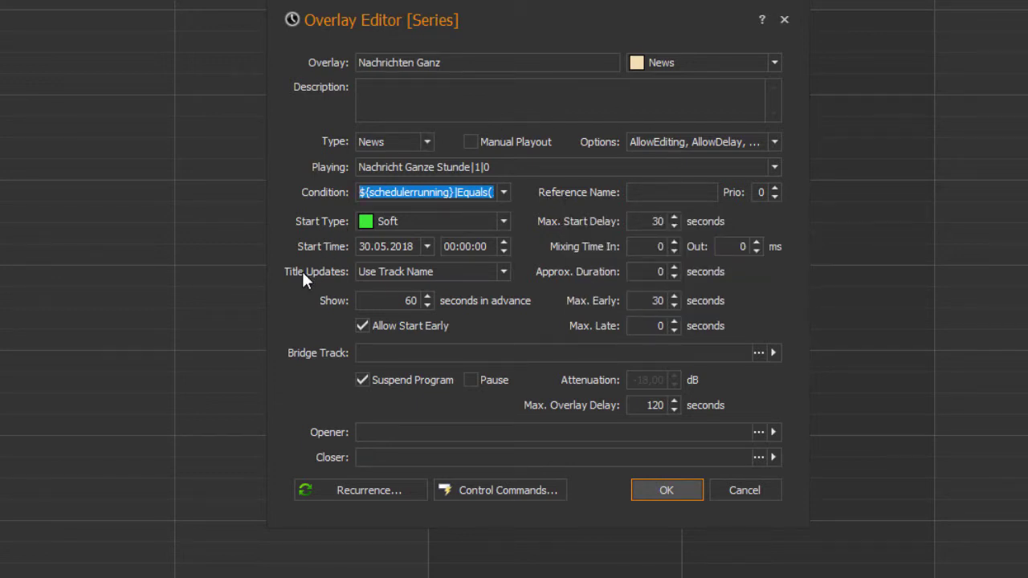
click(497, 274)
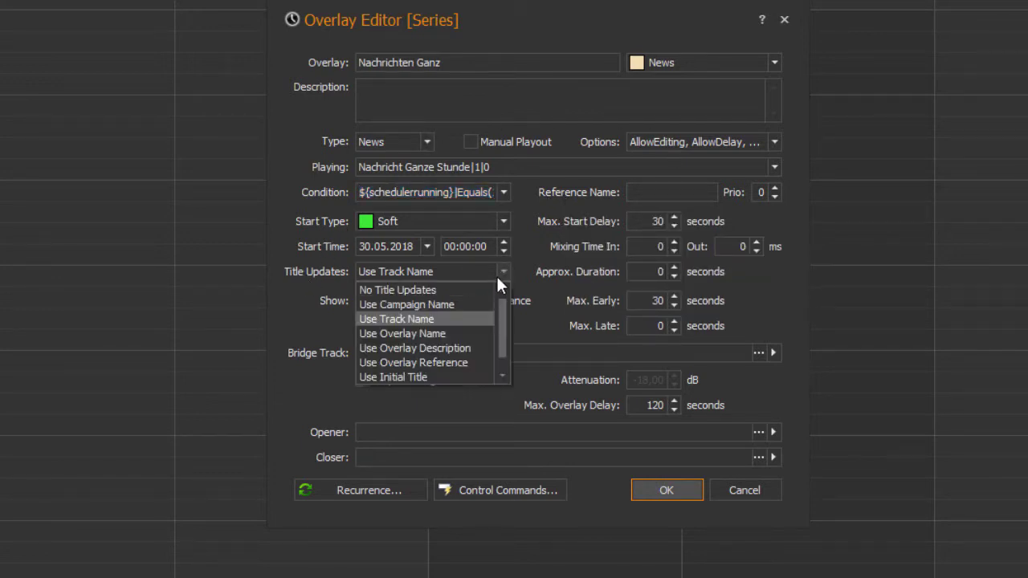
click(471, 287)
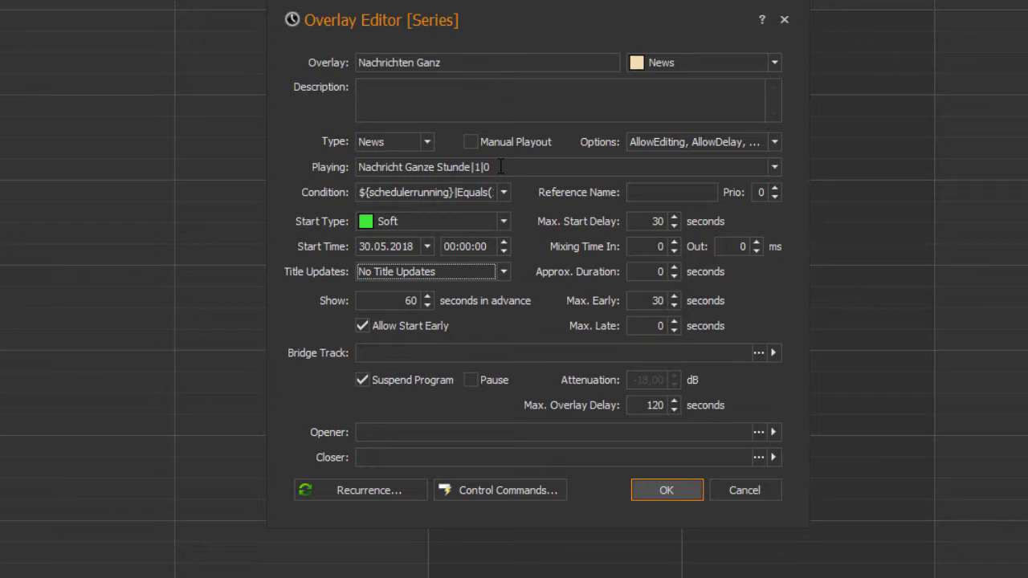
- Check the overlay's control commands without changing them and save the "Nachrichten Ganz" overlay
click(528, 486)
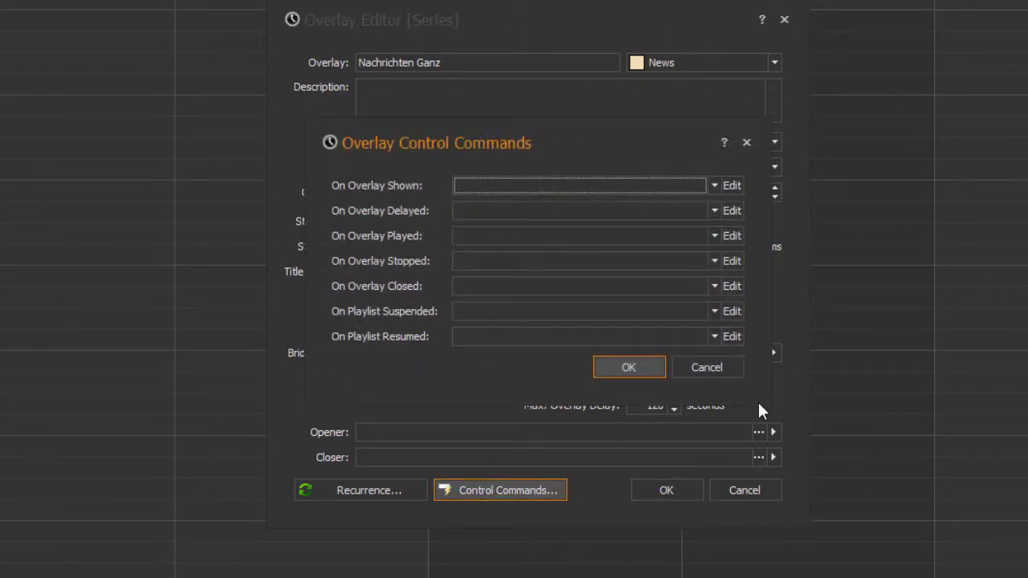
click(708, 371)
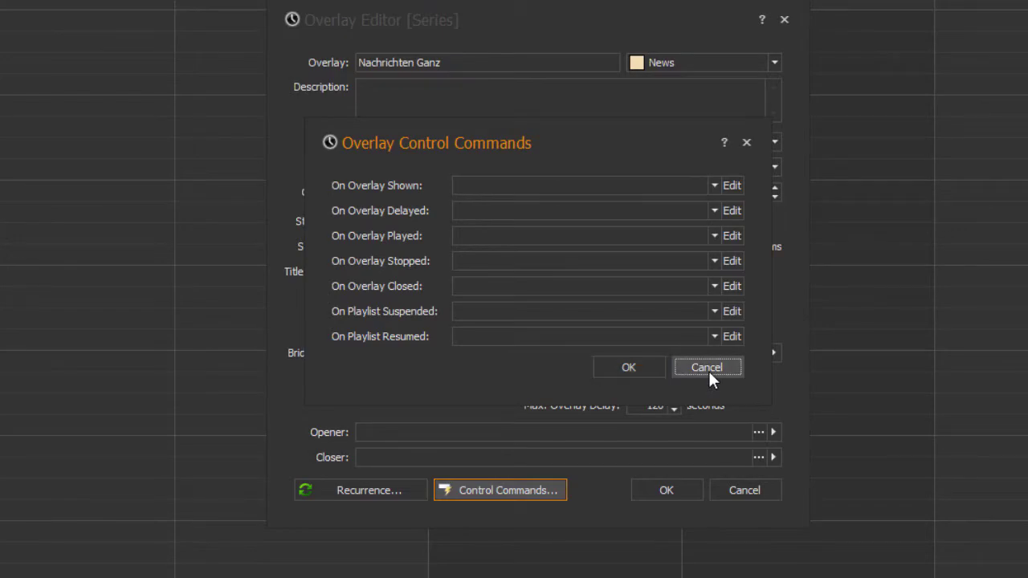
click(675, 491)
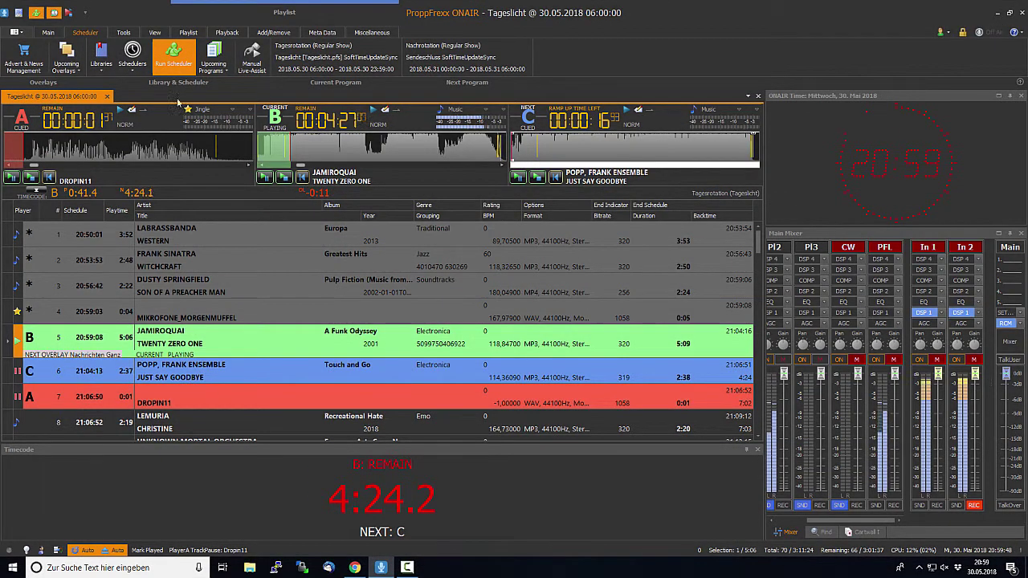
- Review the Overlay and Advertising Management options in the Scripts/Scheduler settings and close the settings
click(20, 14)
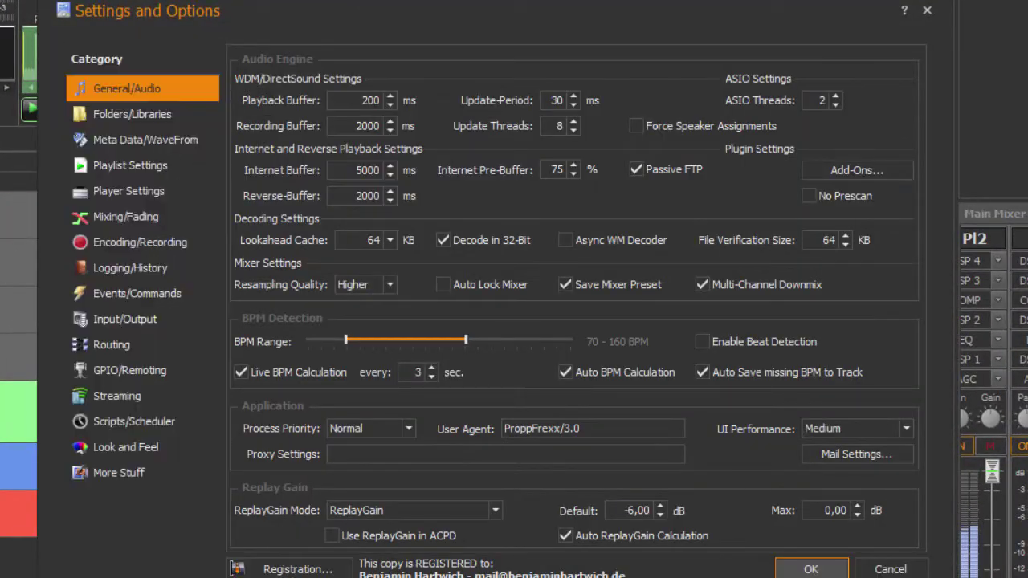
click(133, 421)
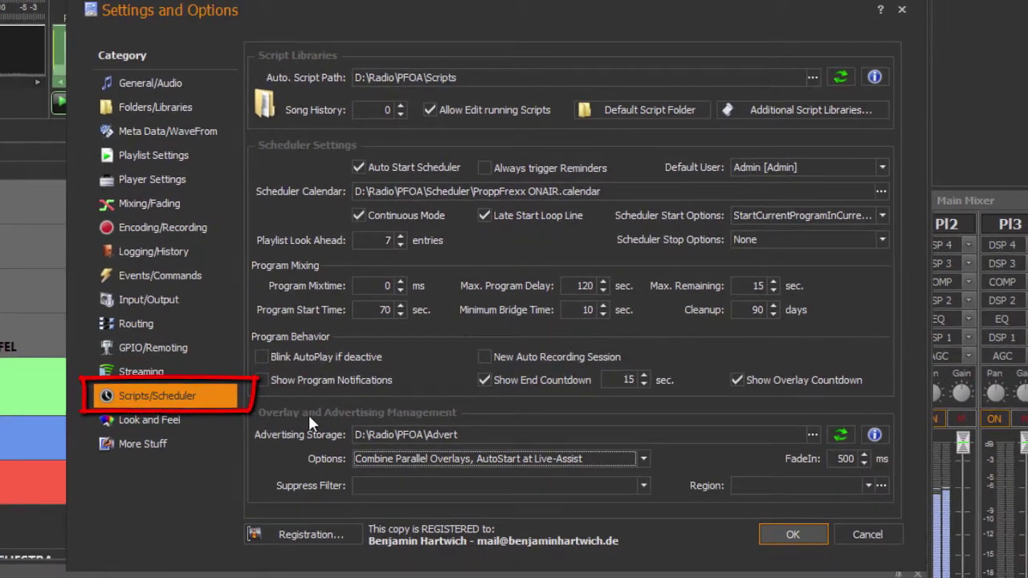
click(643, 459)
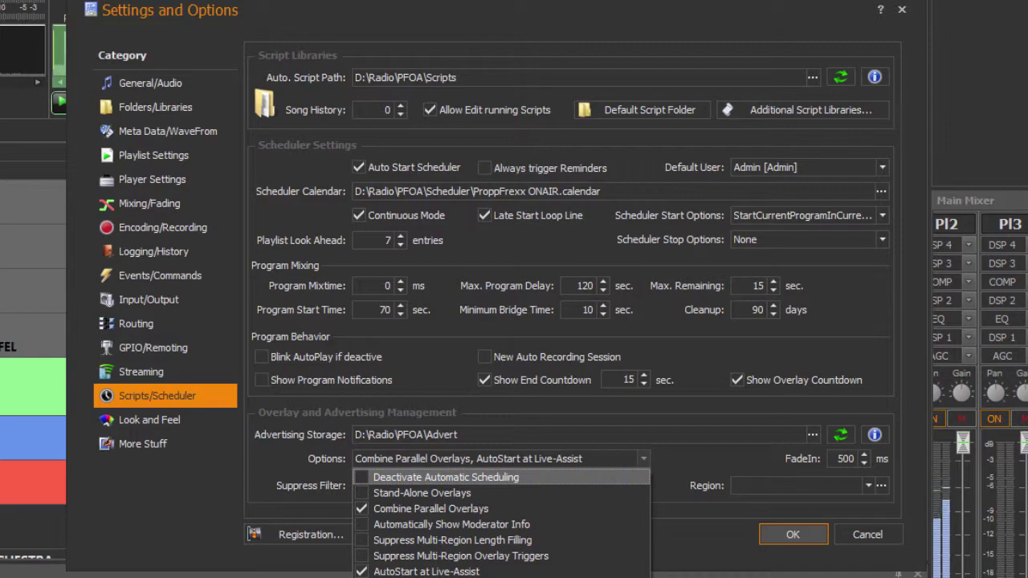
key(Escape)
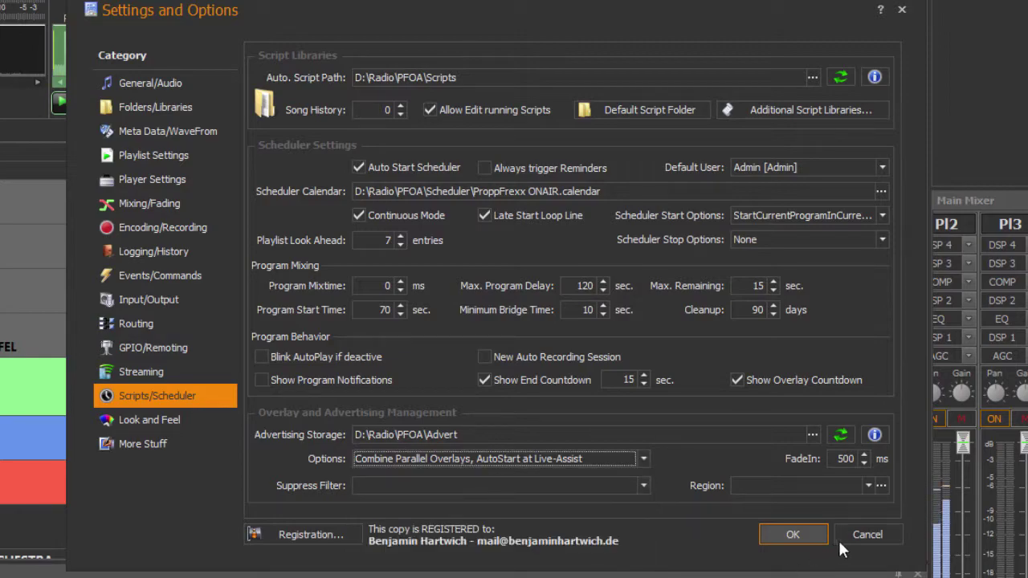
click(793, 534)
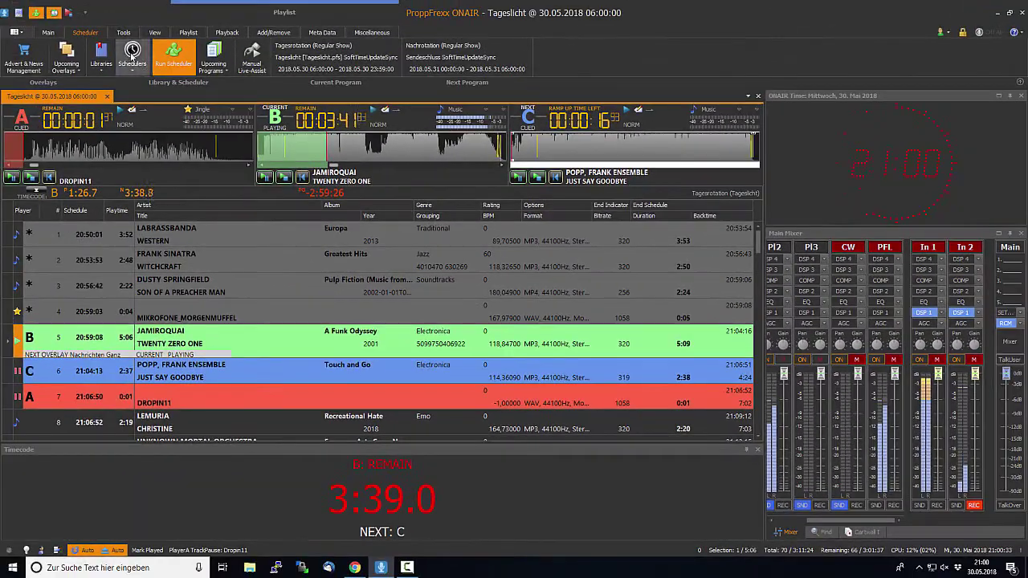
- Reopen the Overlay Scheduler and start another recurring overlay in the 00:15 slot on Wednesday, 30 May
click(132, 63)
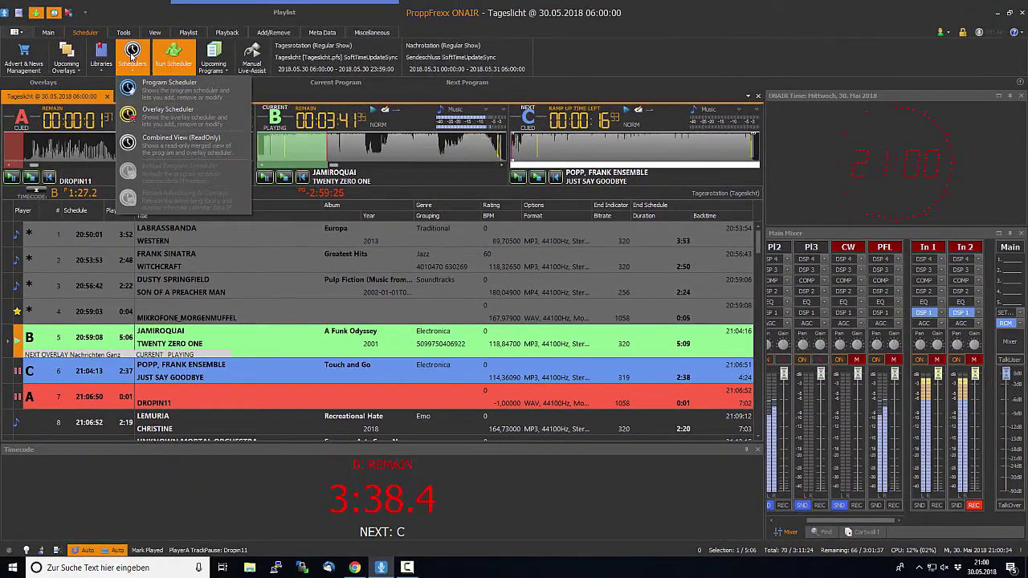
click(149, 114)
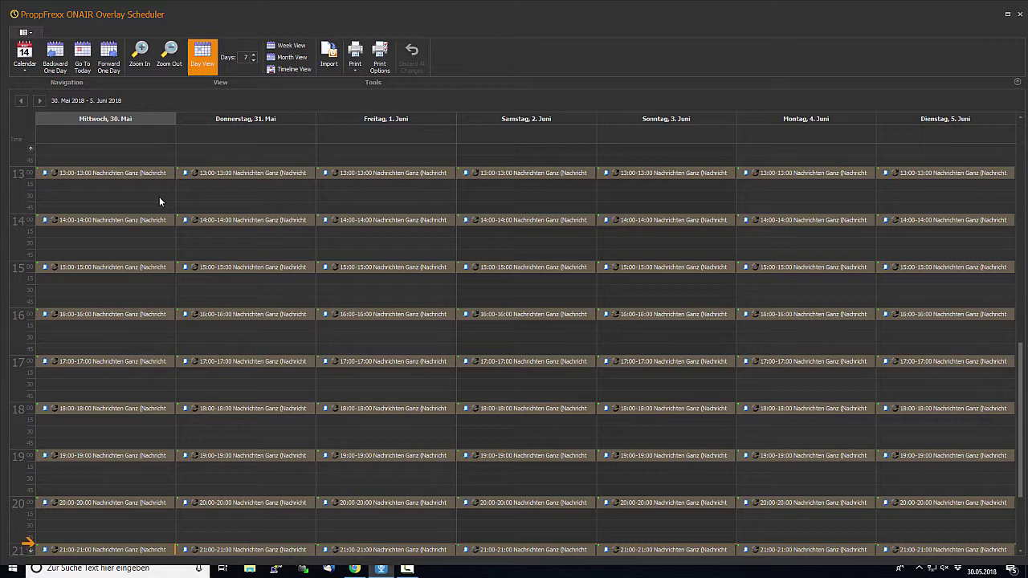
scroll(1016, 270, up, 1)
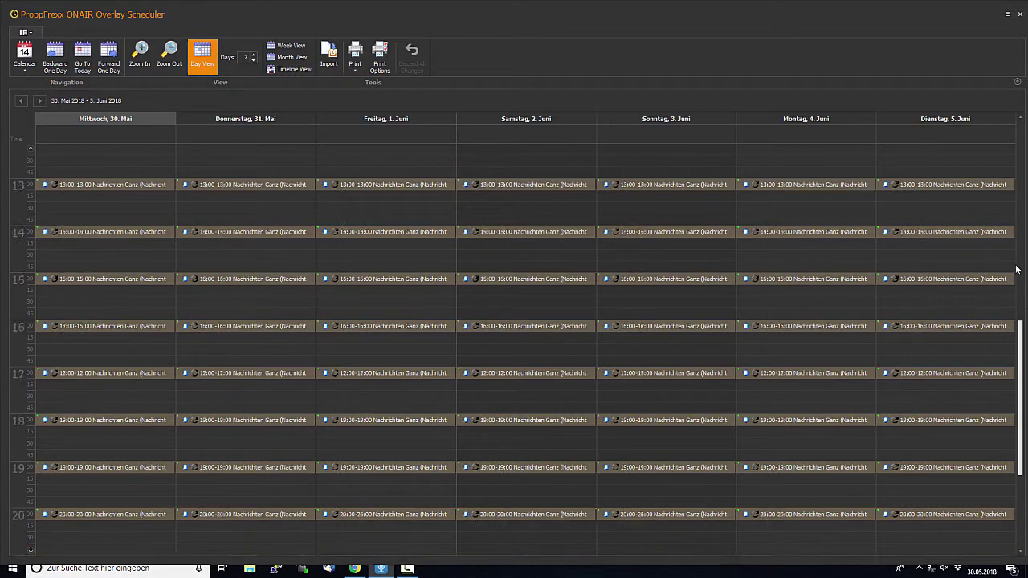
scroll(1016, 269, up, 10)
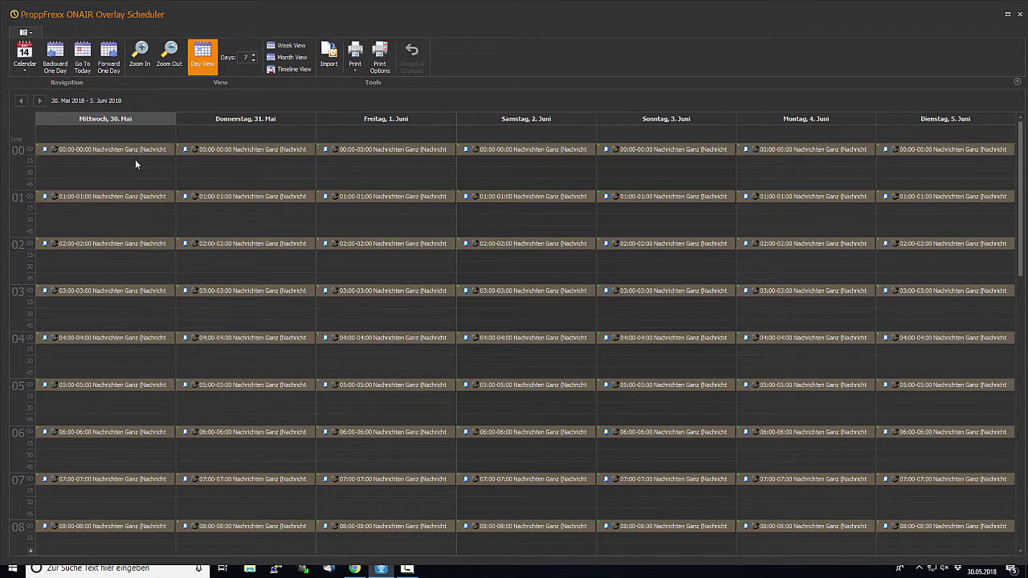
click(135, 159)
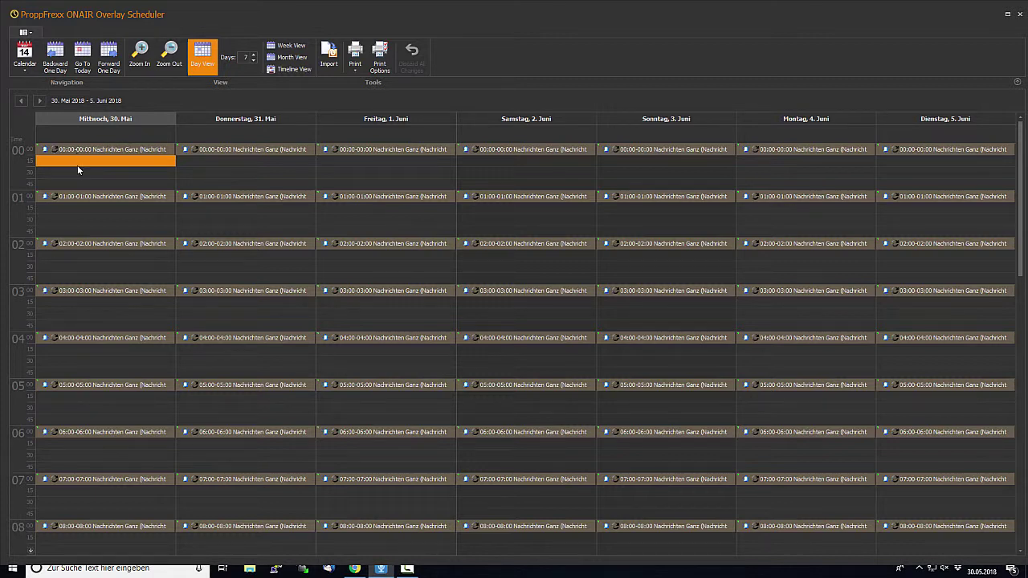
right_click(78, 167)
click(114, 186)
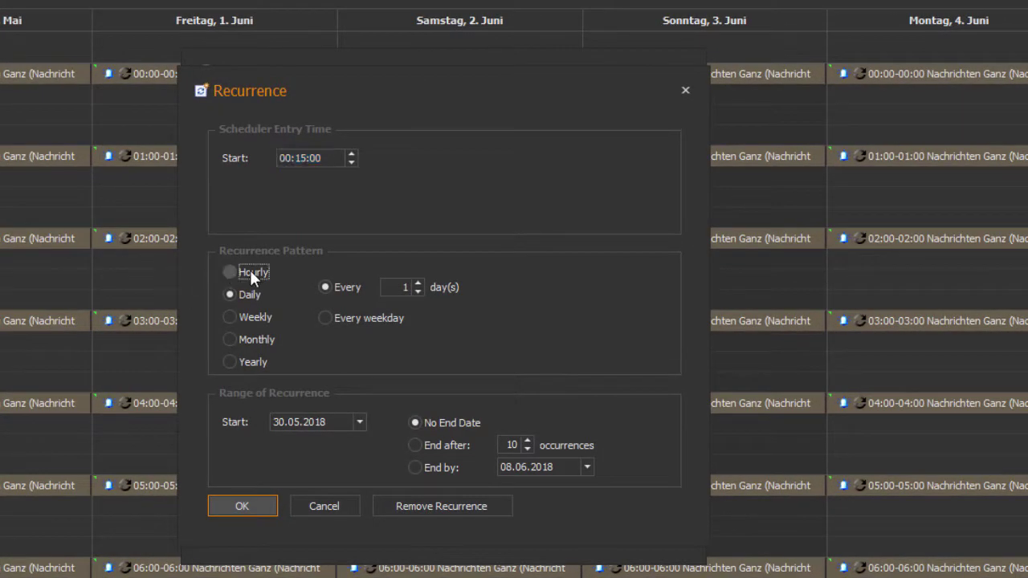
- Make the new overlay recur hourly from a start time of 00:00:00 and accept the recurrence
click(250, 271)
click(297, 157)
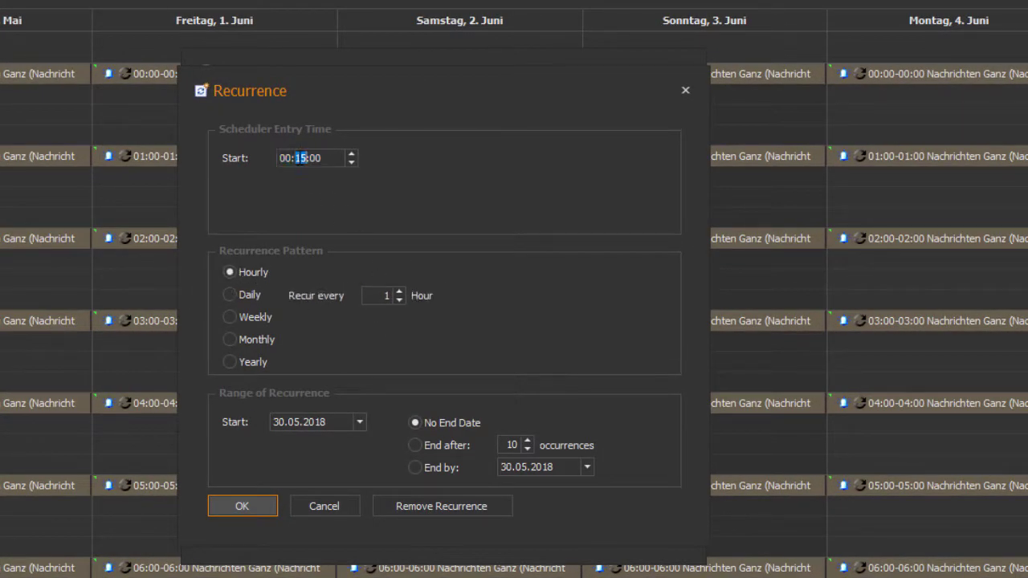
text(00)
click(261, 515)
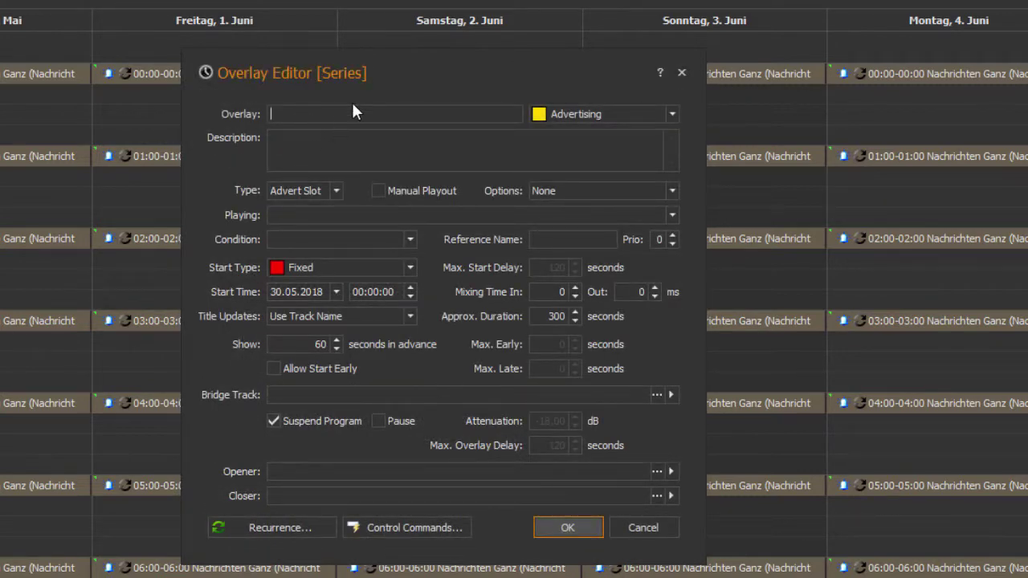
- Name the overlay "Nachrichten Wetter Ganz", set its category to Weather and type to News, and have it play "Nachrichten Ganz Wetter"
text(Nachrichten Wetter Ganz)
click(570, 112)
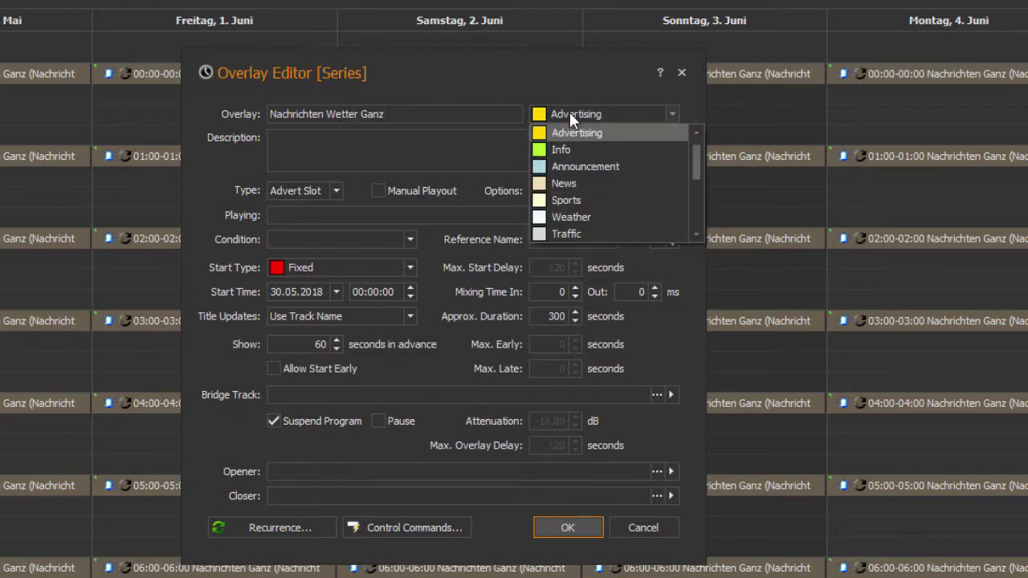
click(589, 217)
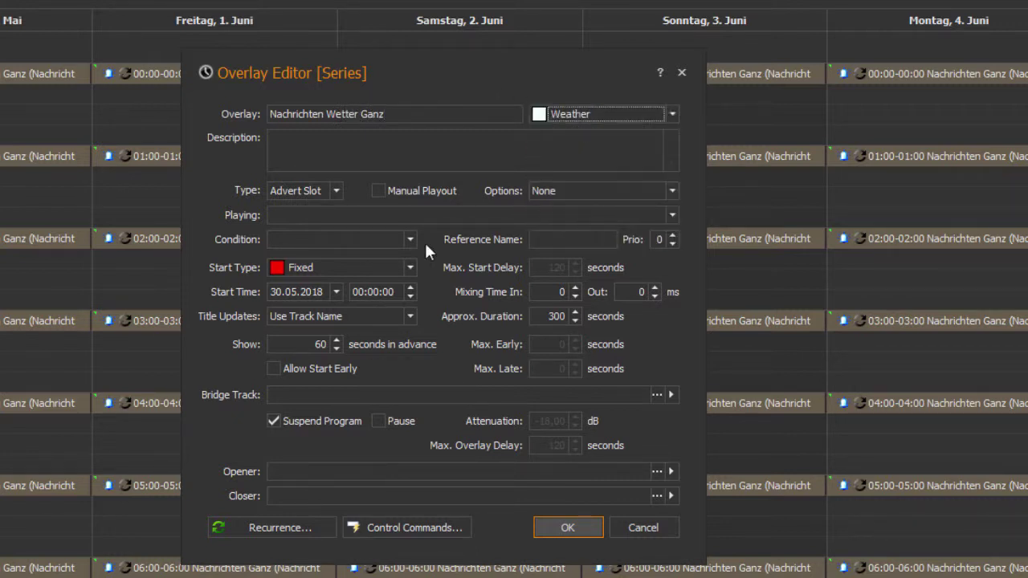
click(336, 190)
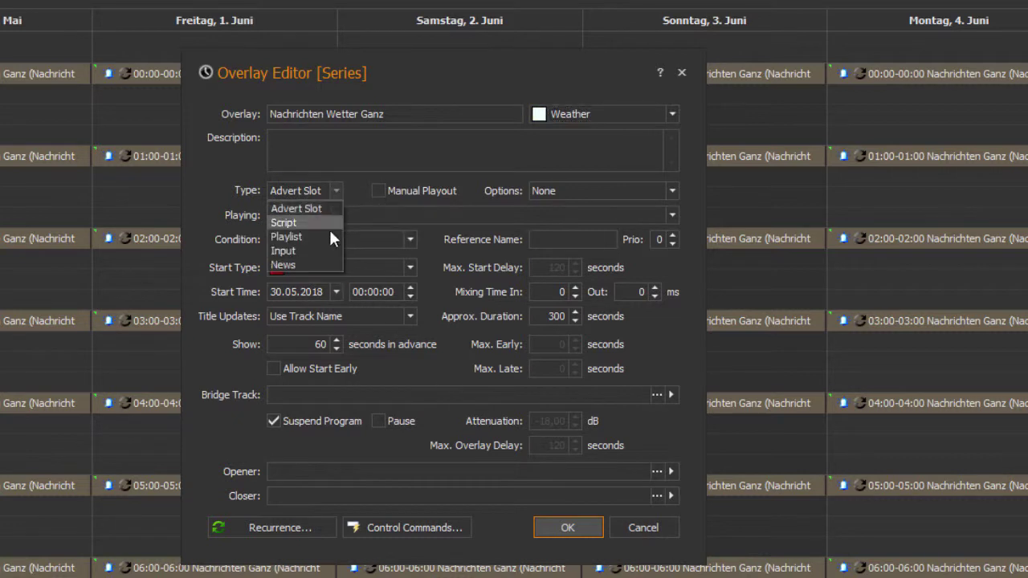
click(320, 262)
click(663, 217)
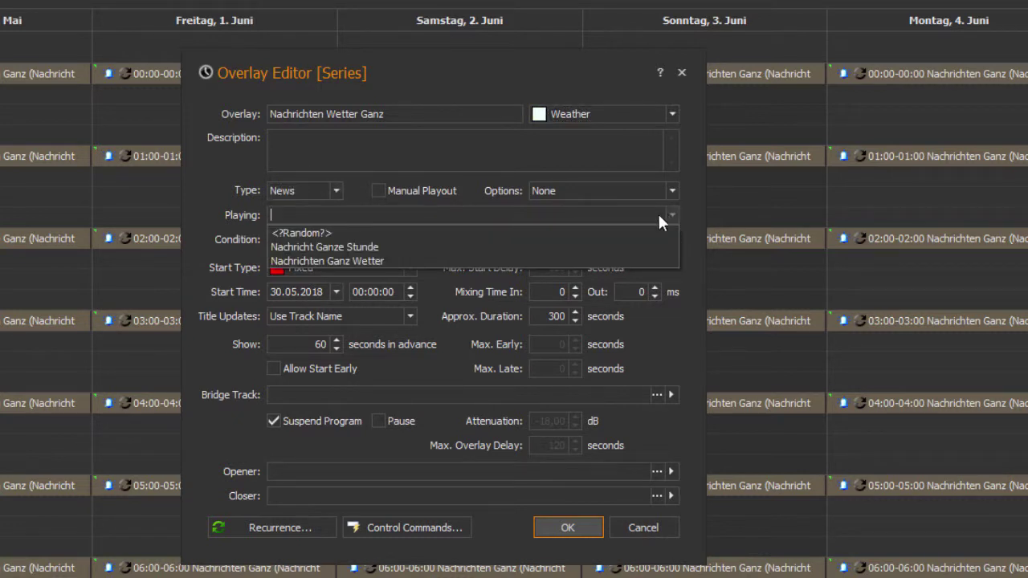
click(363, 259)
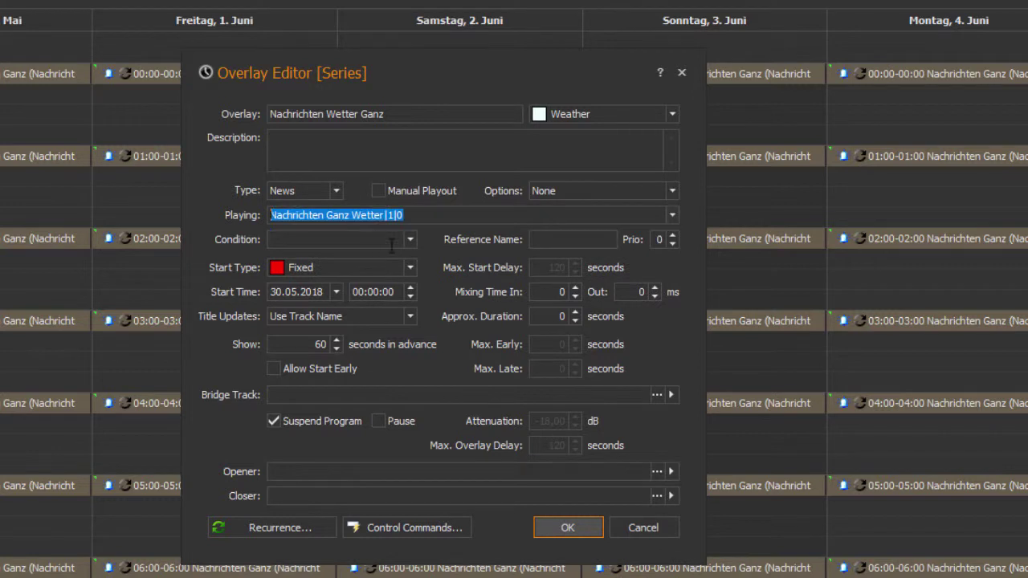
- Enable the overlay options AllowEditing, AllowDelay, AllowCancel, AllowModeratorChanges and ForceUsageNeverSuppress
click(672, 191)
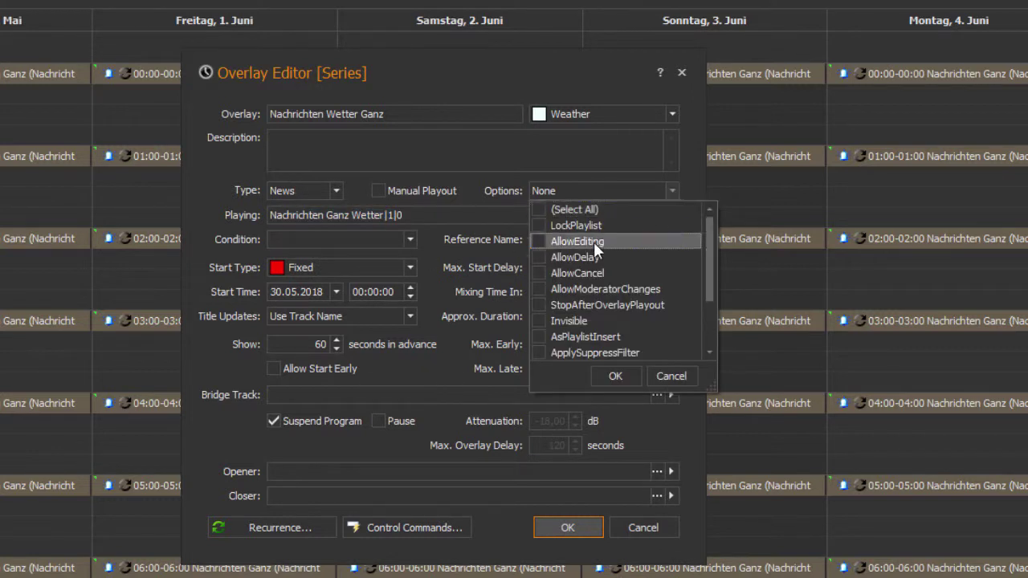
click(594, 242)
click(595, 258)
click(593, 273)
click(600, 287)
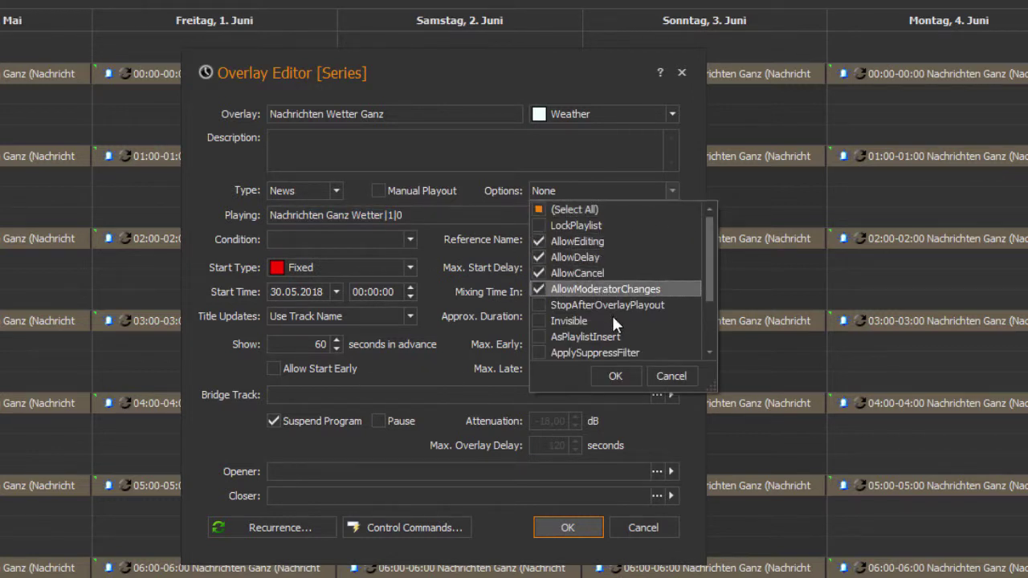
scroll(616, 323, down, 1)
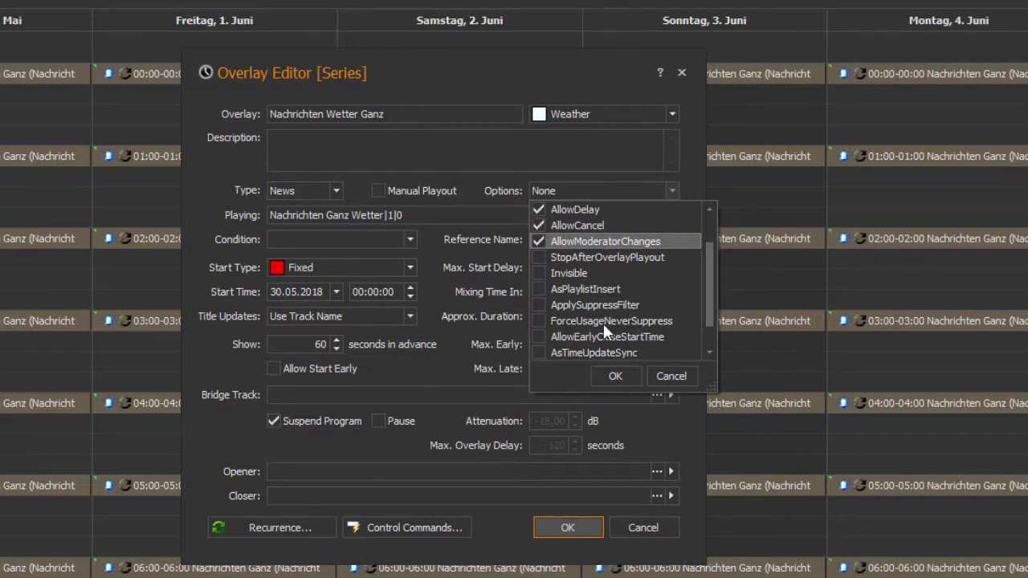
click(603, 322)
scroll(631, 338, down, 1)
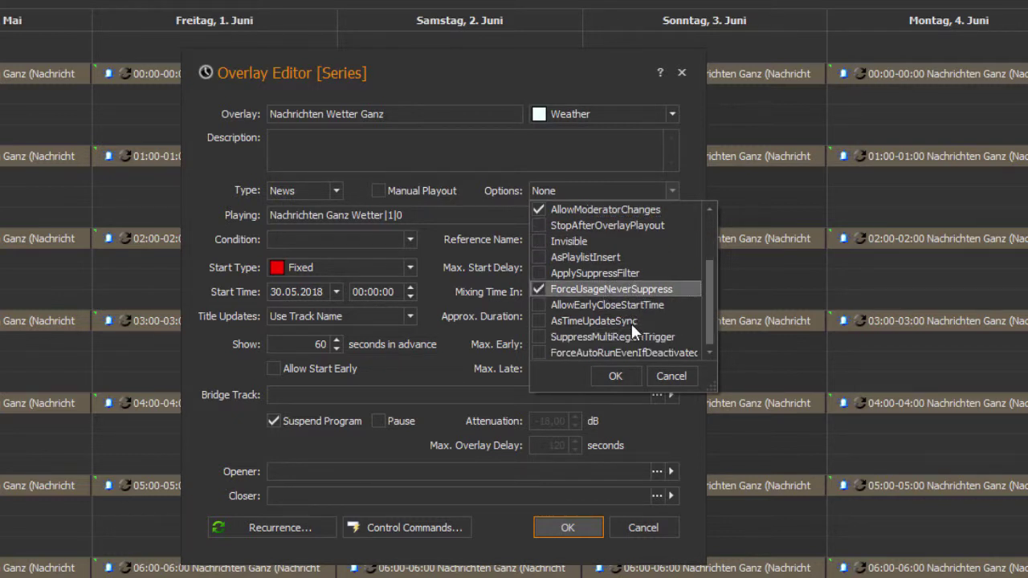
click(615, 378)
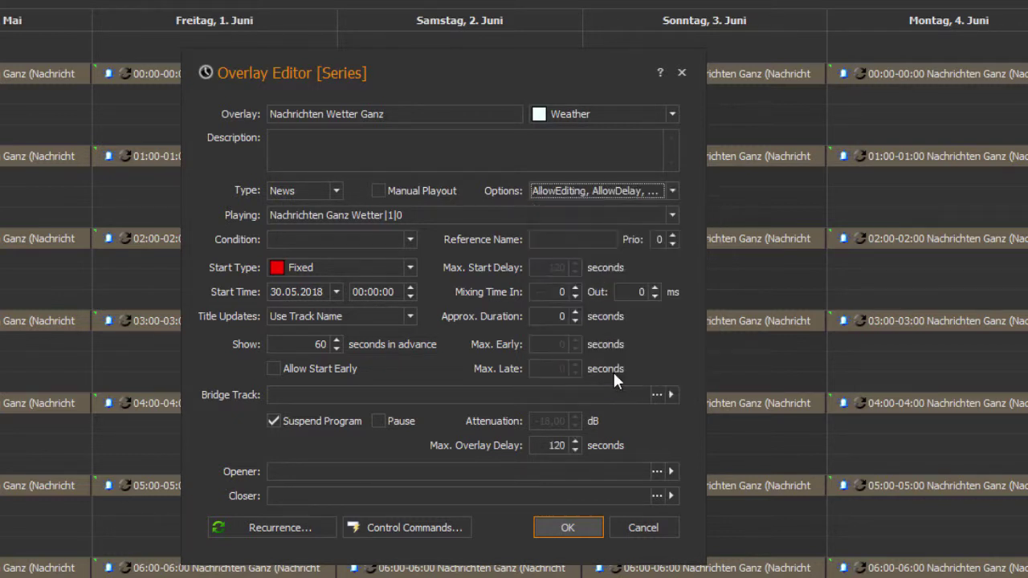
- Give the overlay a Soft start with a maximum start delay of 30 seconds, and allow it to start up to 30 seconds early
click(410, 270)
click(388, 300)
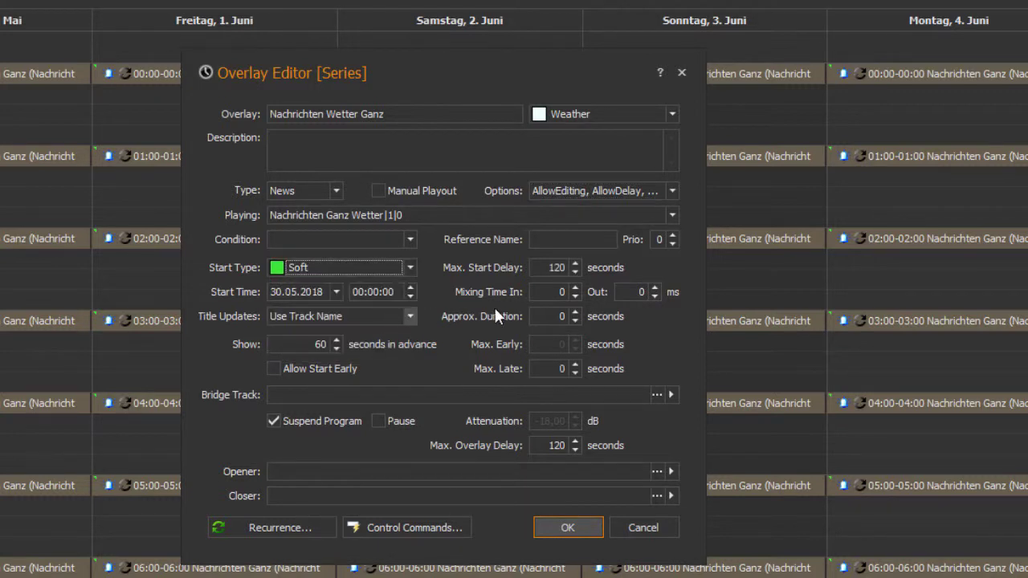
click(549, 268)
key(ctrl+a)
text(3)
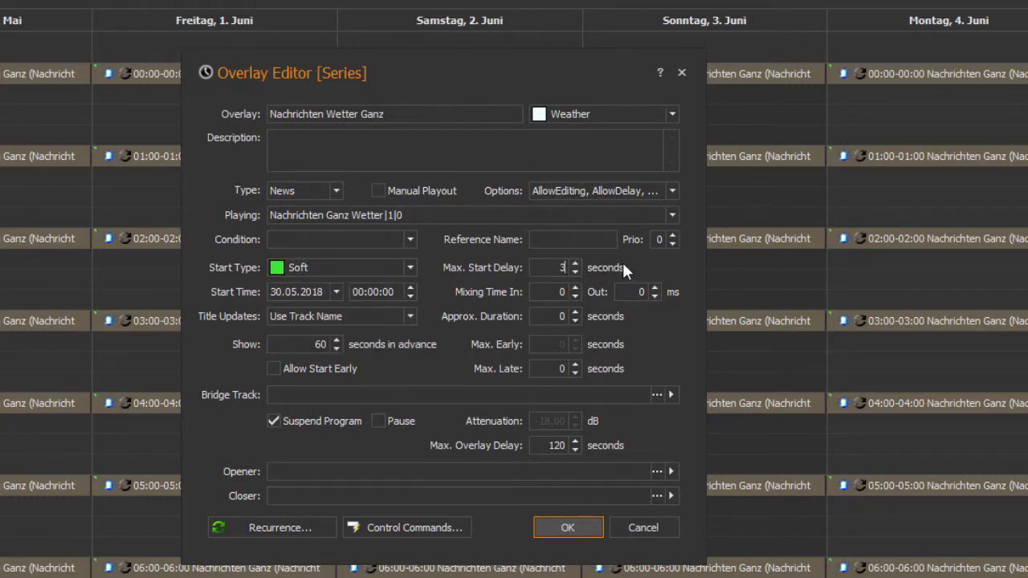
text(0)
click(322, 369)
click(565, 338)
- Set the overlay's priority to 1 and its title updates to No Title Updates
mouse_move(632, 245)
click(657, 239)
text(1)
click(382, 313)
click(376, 333)
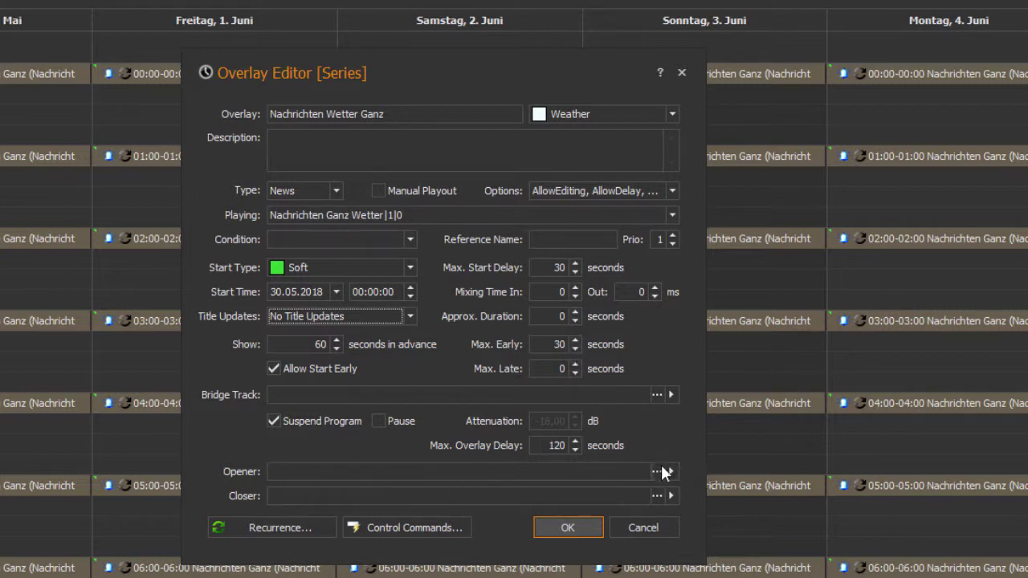
- Save the "Nachrichten Wetter Ganz" overlay series and close the Overlay Scheduler
click(564, 530)
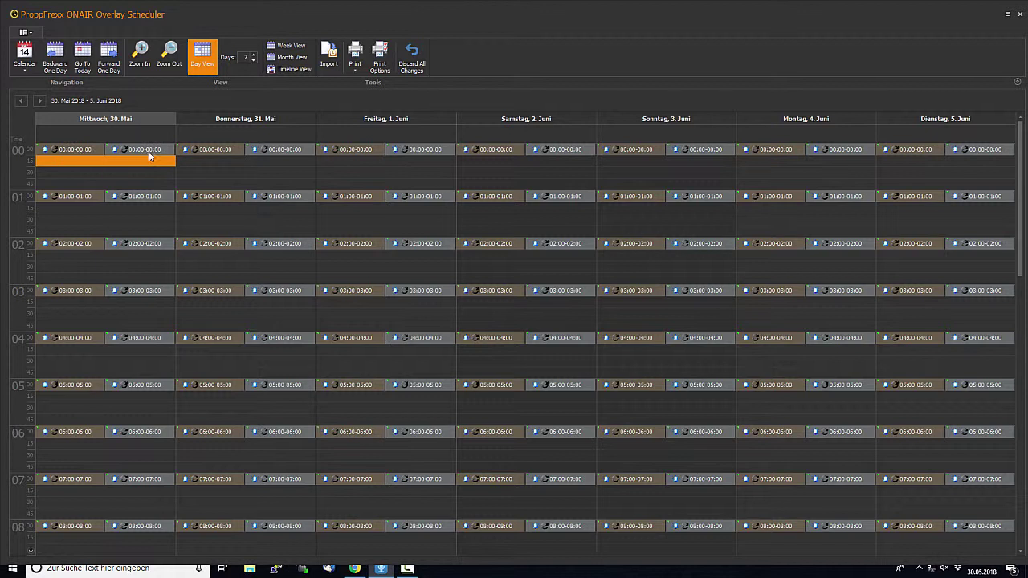
mouse_move(81, 152)
click(1022, 16)
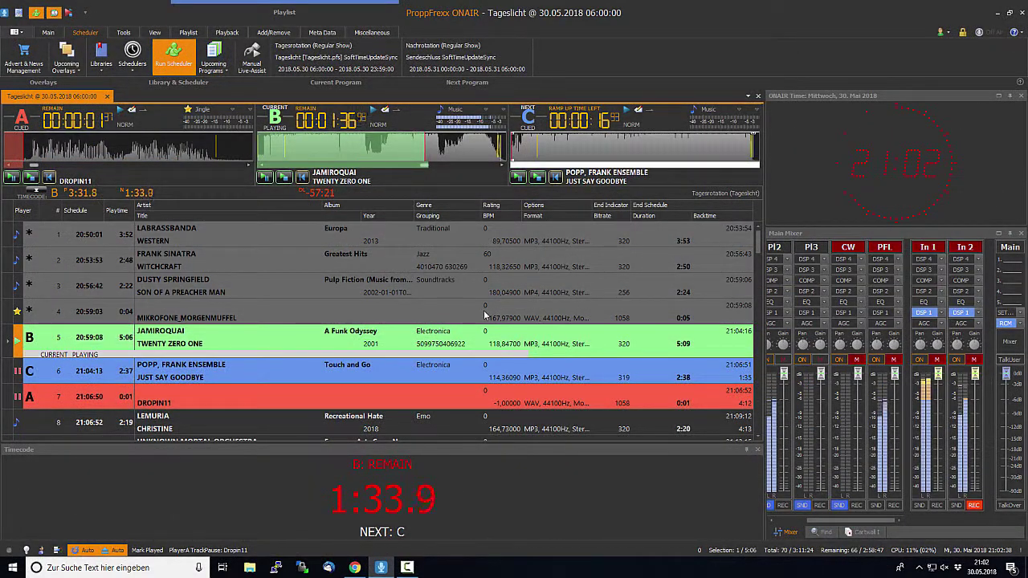
click(133, 63)
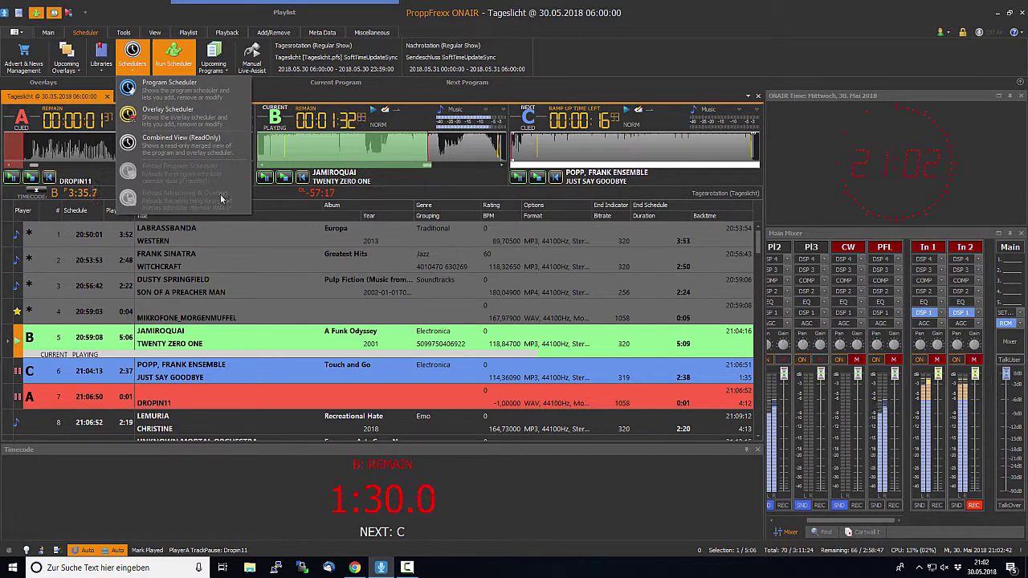
click(138, 56)
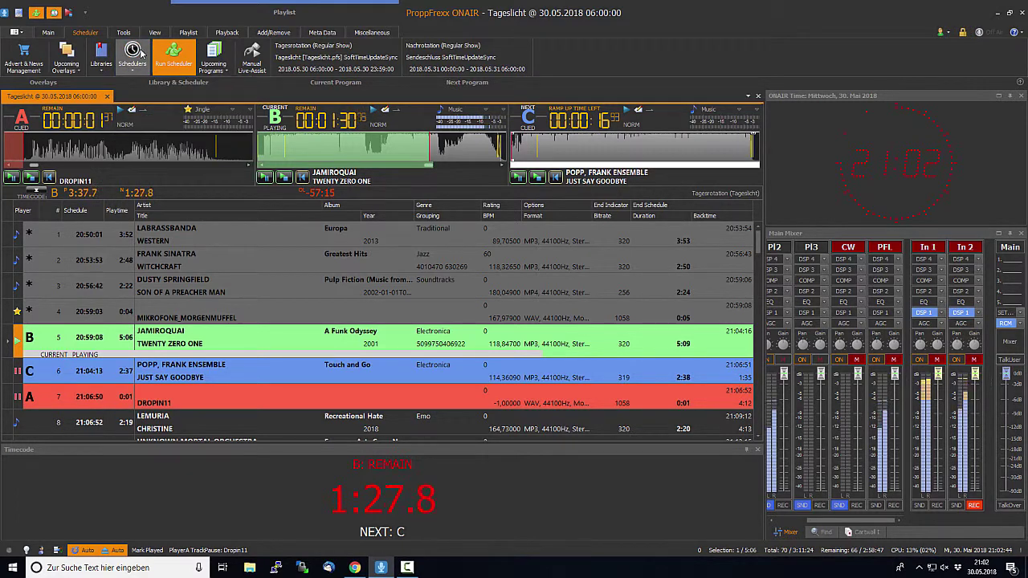